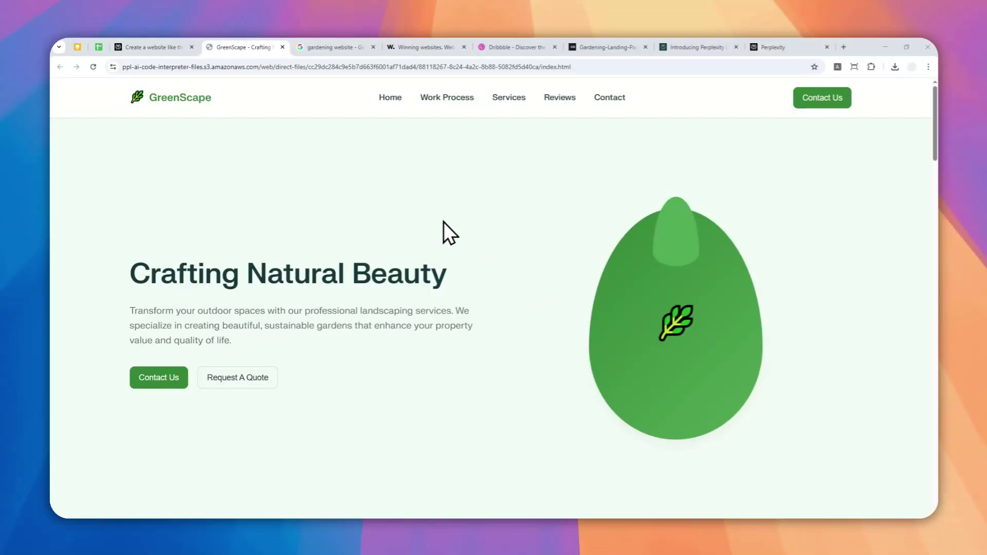
- Scroll the GreenScape site past services and testimonials, then return to the 'Create a website like this picture' conversation
{"action": "scroll", "coordinate": [441, 222], "scroll_direction": "down", "scroll_amount": 15}
{"action": "scroll", "coordinate": [416, 215], "scroll_direction": "down", "scroll_amount": 11}
{"action": "scroll", "coordinate": [319, 163], "scroll_direction": "down", "scroll_amount": 4}
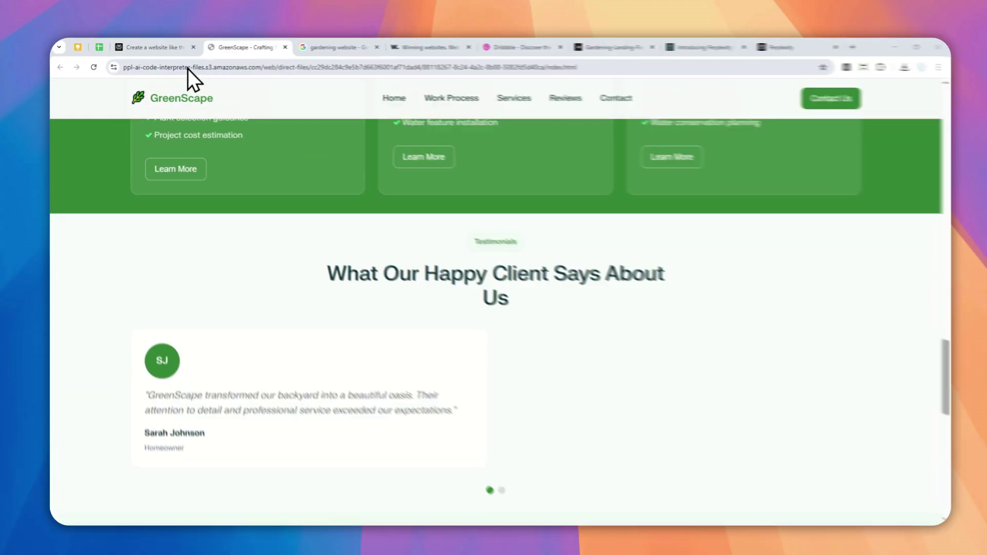
{"action": "left_click", "coordinate": [165, 47]}
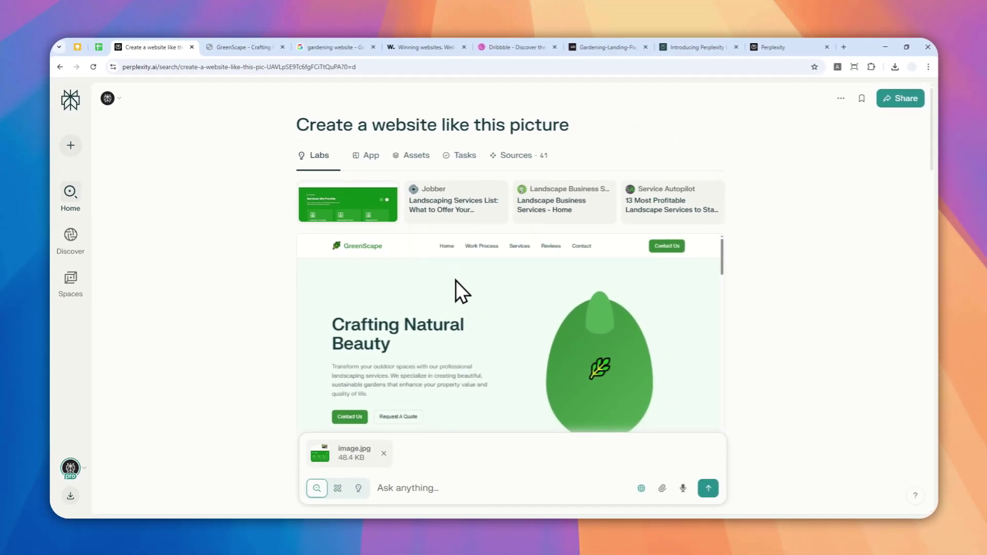
- Check the Labs preview and highlight the prompt 'Create a website like this picture', then return to the live GreenScape site
{"action": "scroll", "coordinate": [455, 288], "scroll_direction": "down", "scroll_amount": 8}
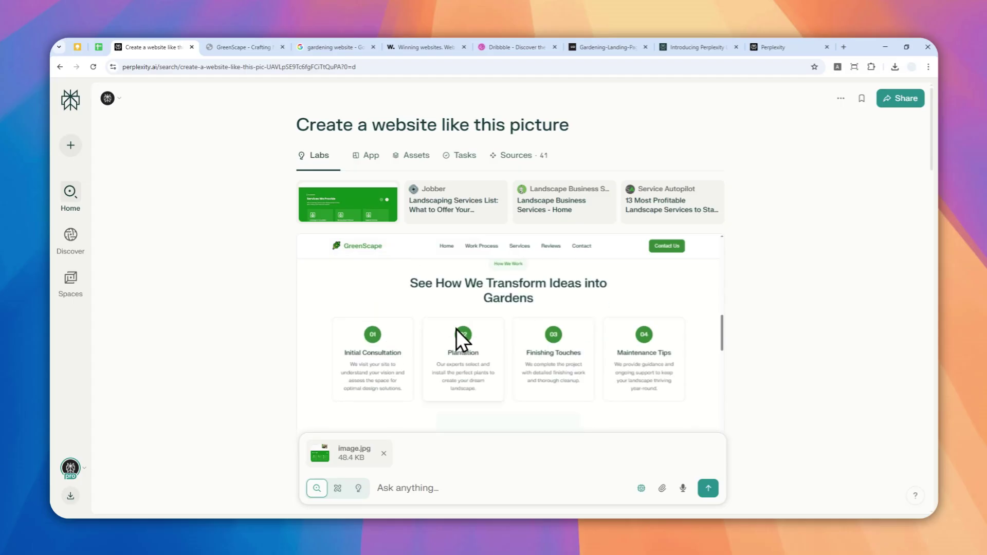
{"action": "scroll", "coordinate": [453, 334], "scroll_direction": "up", "scroll_amount": 3}
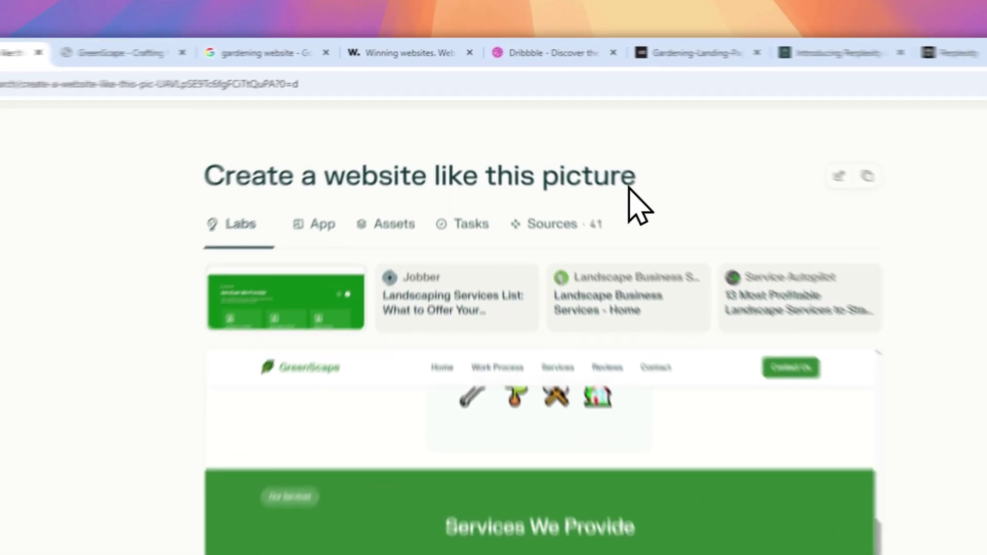
{"action": "left_click_drag", "start_coordinate": [296, 125], "coordinate": [403, 129]}
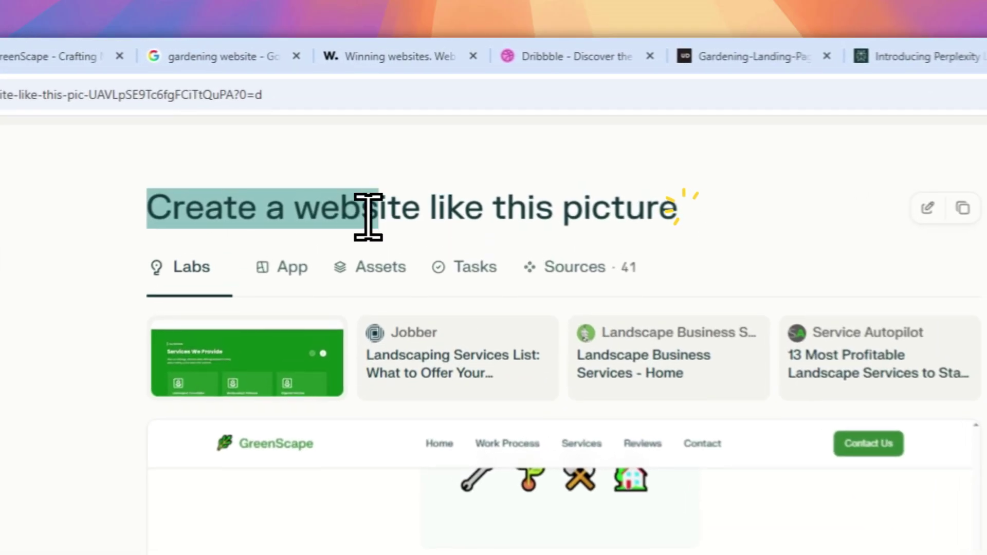
{"action": "left_click_drag", "start_coordinate": [353, 216], "coordinate": [689, 227]}
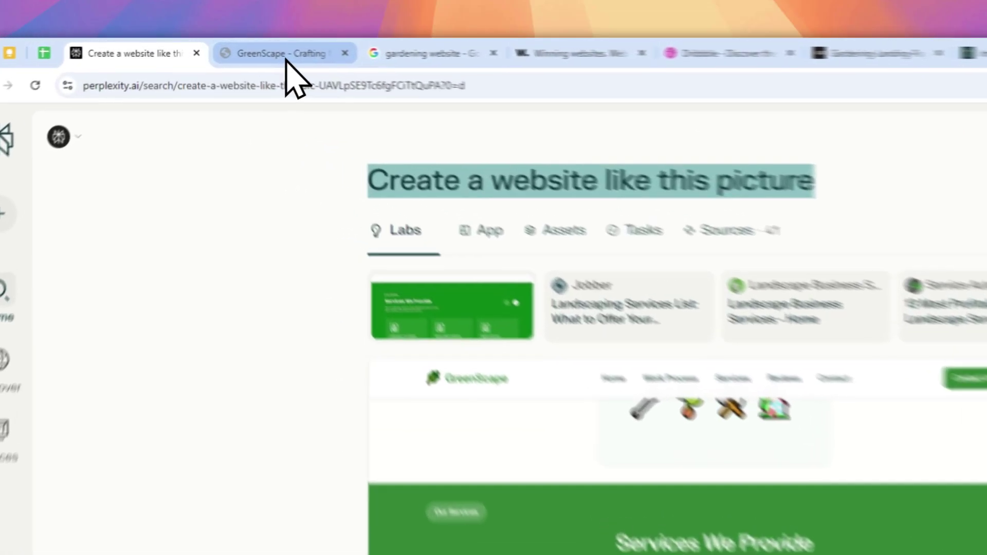
{"action": "left_click", "coordinate": [242, 47]}
- Scroll the GreenScape page down to the contact form and back up to the 'Crafting Natural Beauty' hero
{"action": "scroll", "coordinate": [497, 220], "scroll_direction": "down", "scroll_amount": 5}
{"action": "scroll", "coordinate": [697, 360], "scroll_direction": "down", "scroll_amount": 5}
{"action": "scroll", "coordinate": [697, 360], "scroll_direction": "up", "scroll_amount": 10}
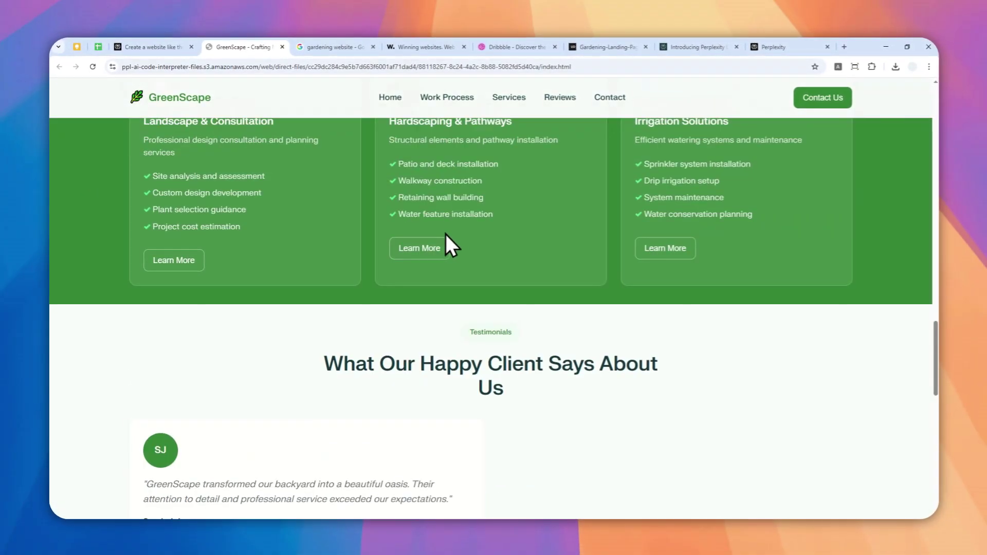
{"action": "scroll", "coordinate": [446, 233], "scroll_direction": "up", "scroll_amount": 12}
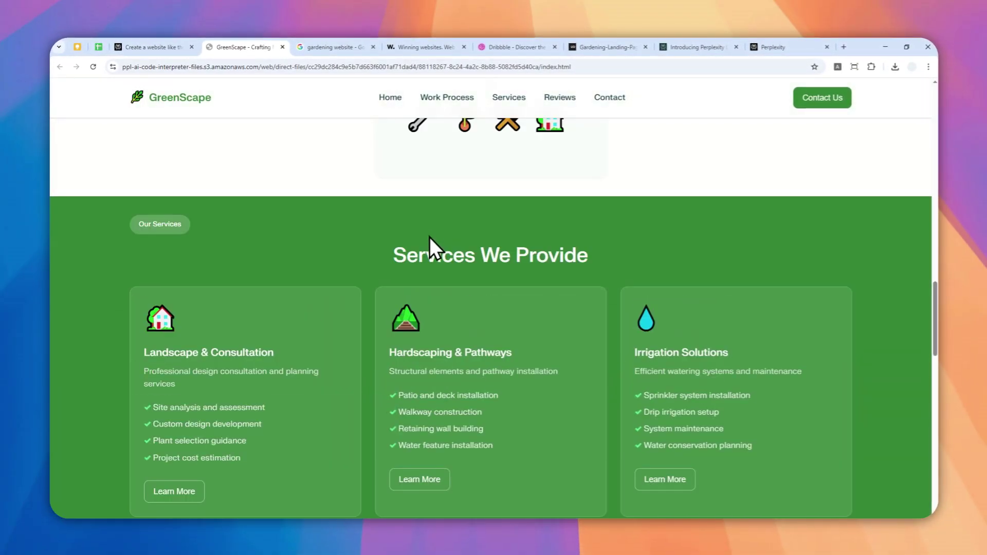
{"action": "scroll", "coordinate": [477, 261], "scroll_direction": "up", "scroll_amount": 10}
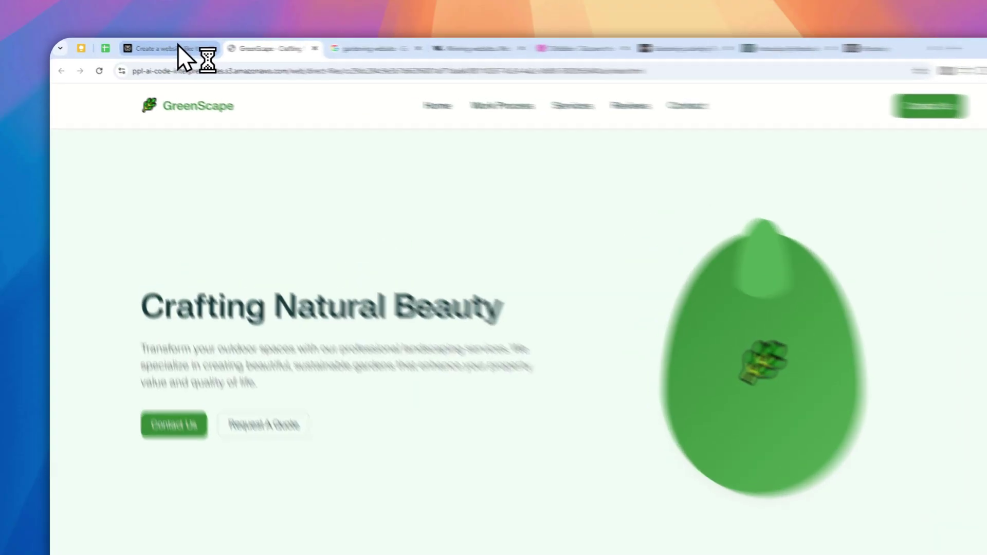
{"action": "left_click", "coordinate": [170, 47]}
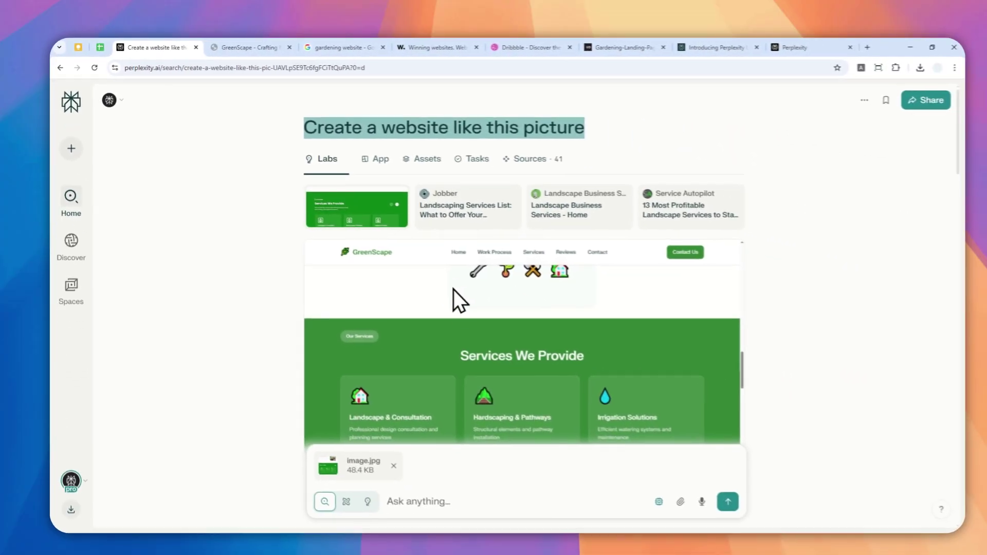
{"action": "scroll", "coordinate": [459, 309], "scroll_direction": "down", "scroll_amount": 3}
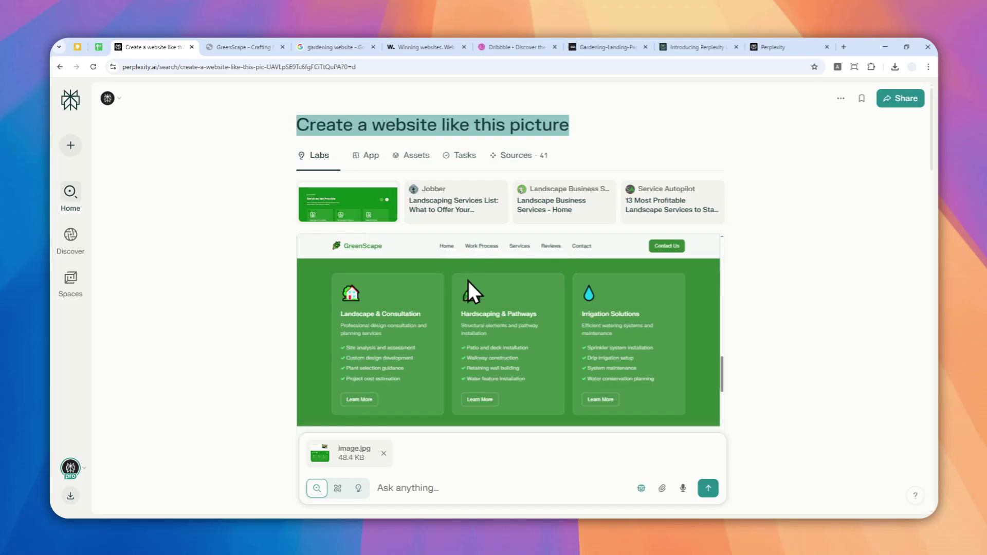
{"action": "scroll", "coordinate": [492, 310], "scroll_direction": "down", "scroll_amount": 5}
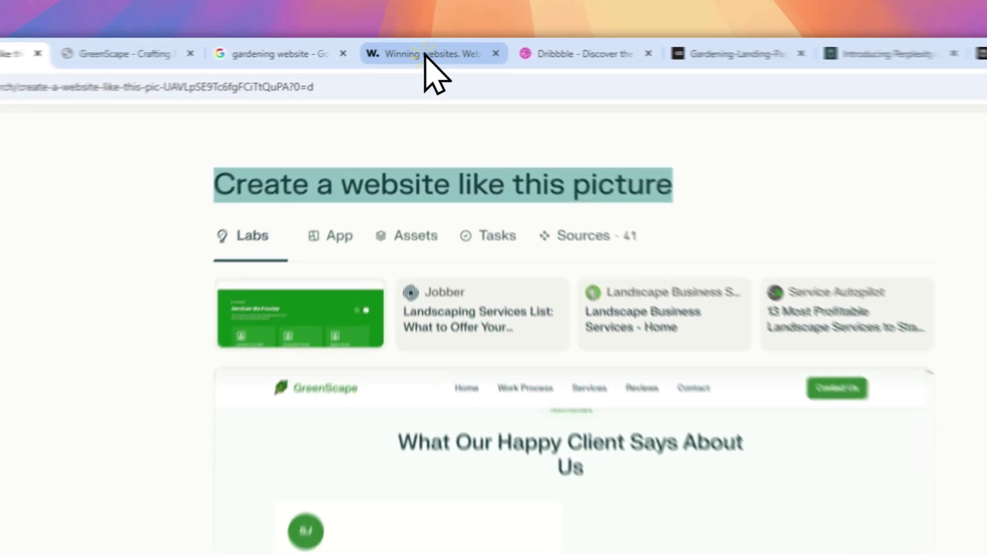
- Glance at the Awwwards winning websites gallery, then browse Dribbble's 'Discover the world's top designers' feed
{"action": "left_click", "coordinate": [427, 47]}
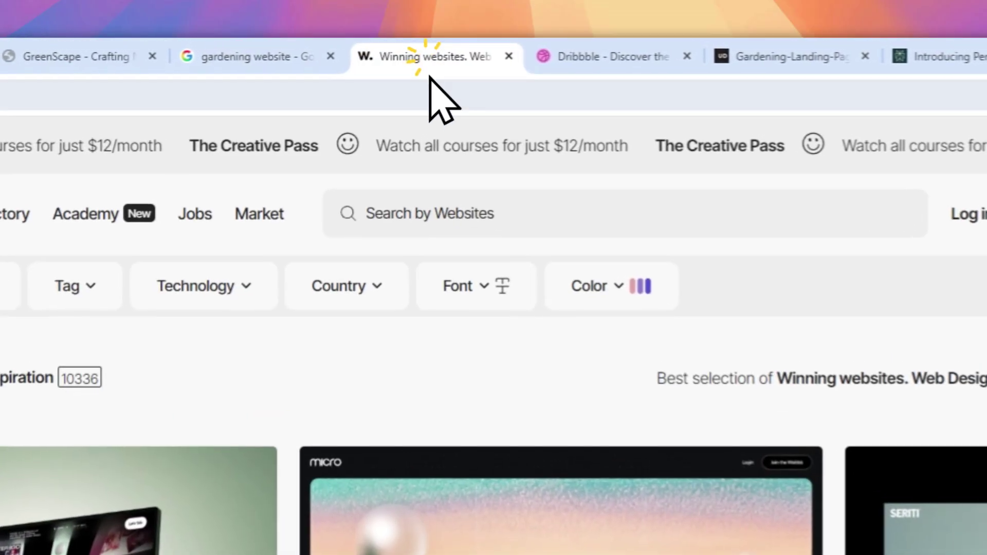
{"action": "left_click", "coordinate": [28, 100]}
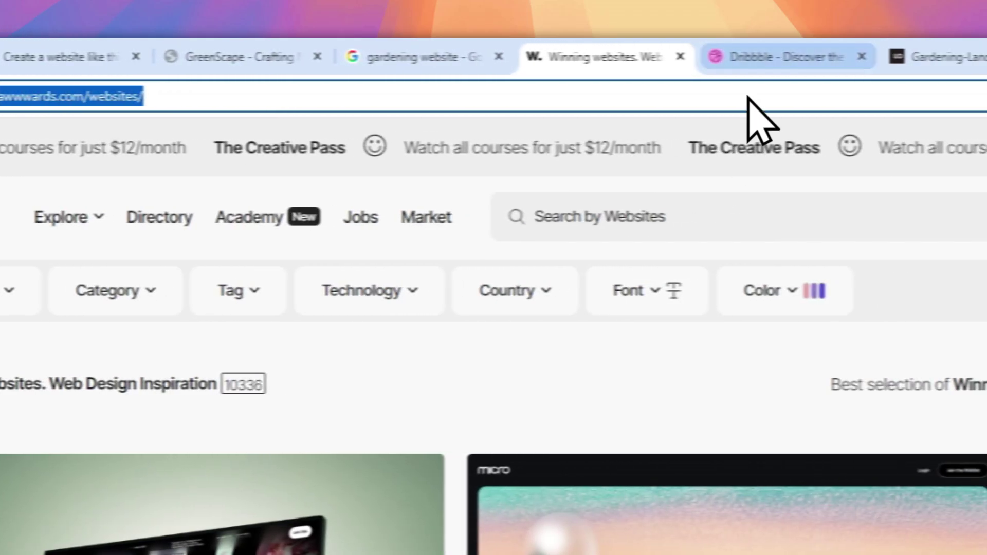
{"action": "left_click", "coordinate": [740, 57]}
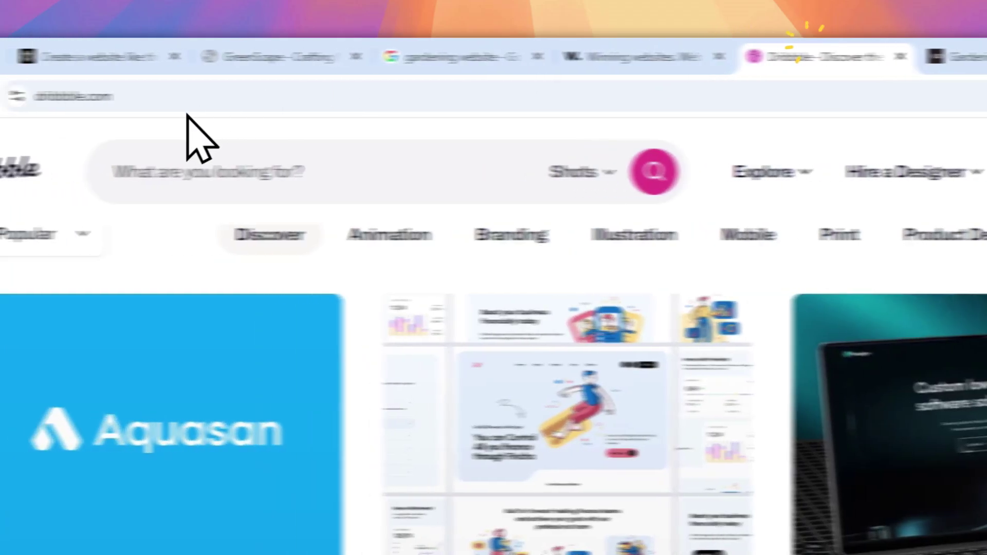
{"action": "scroll", "coordinate": [507, 371], "scroll_direction": "down", "scroll_amount": 5}
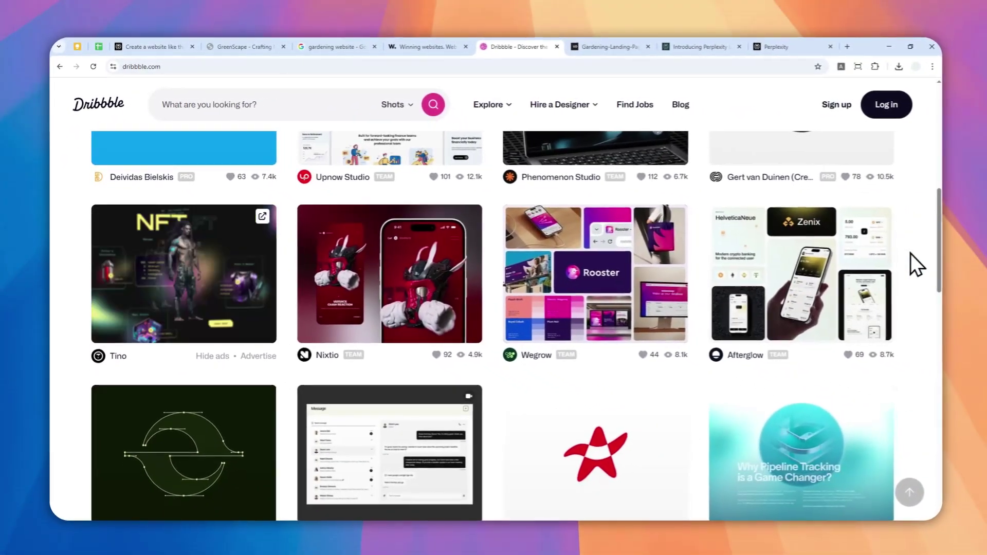
{"action": "scroll", "coordinate": [910, 254], "scroll_direction": "up", "scroll_amount": 5}
{"action": "scroll", "coordinate": [906, 259], "scroll_direction": "up", "scroll_amount": 1}
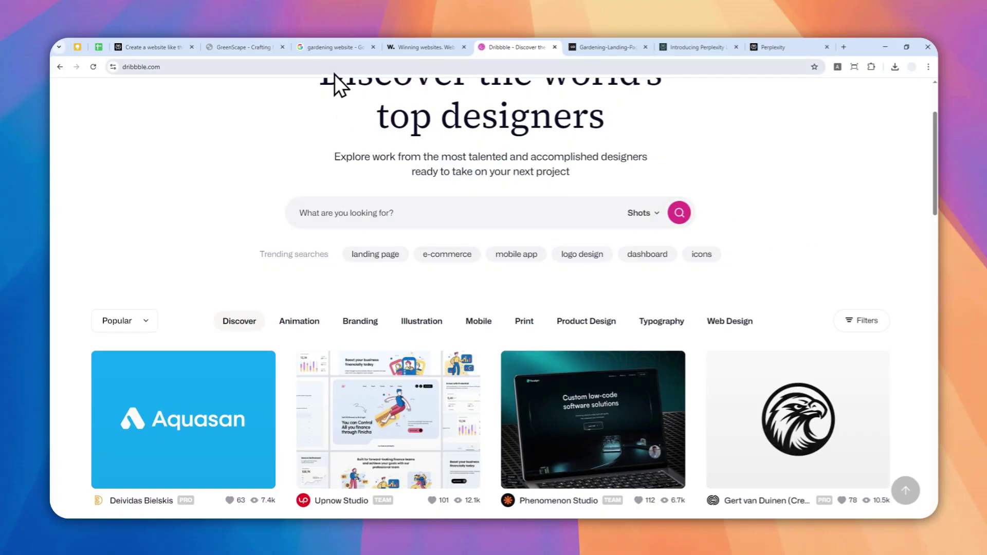
- Return to the 'gardening website' image results and scroll back to the UIDoor template preview
{"action": "left_click", "coordinate": [333, 47]}
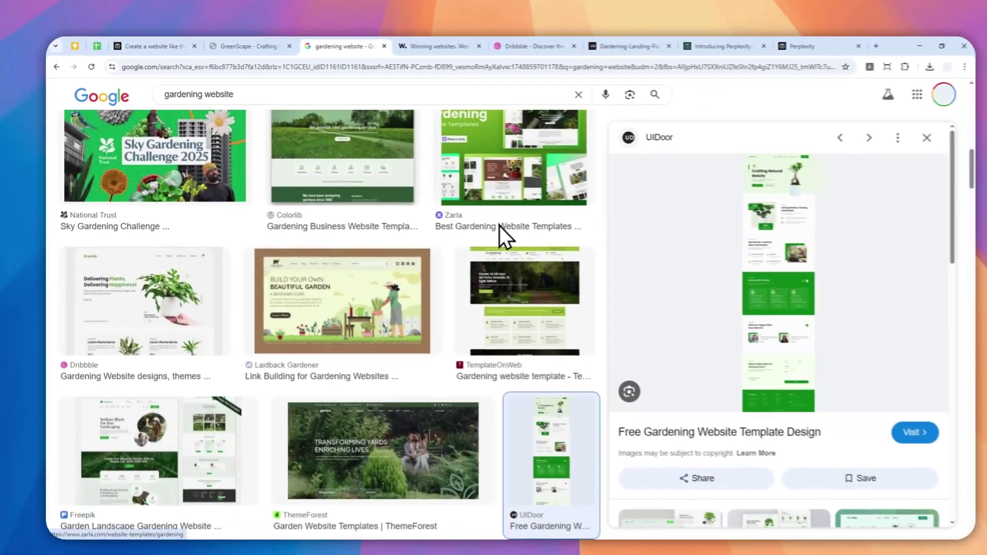
{"action": "scroll", "coordinate": [843, 398], "scroll_direction": "down", "scroll_amount": 3}
{"action": "scroll", "coordinate": [494, 241], "scroll_direction": "down", "scroll_amount": 3}
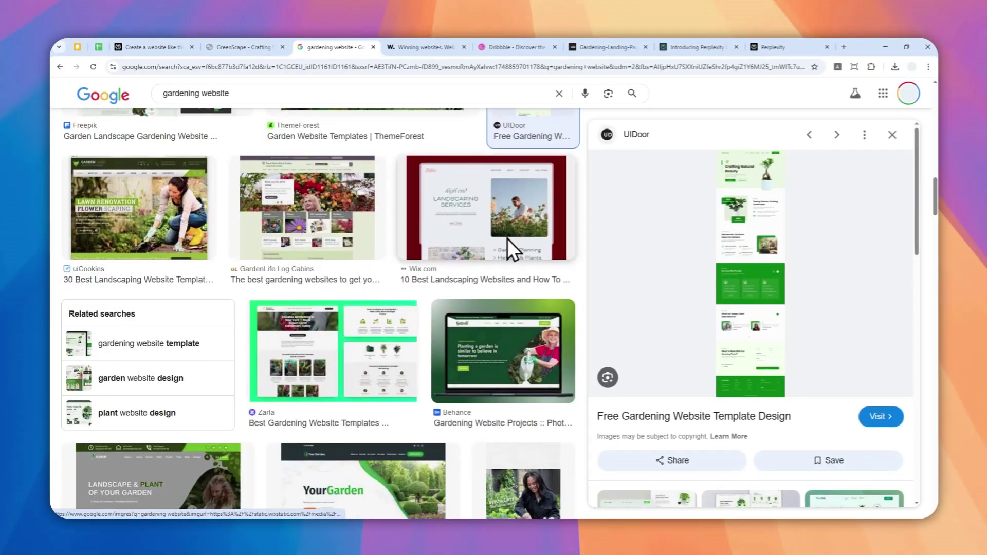
{"action": "scroll", "coordinate": [513, 247], "scroll_direction": "up", "scroll_amount": 3}
{"action": "scroll", "coordinate": [497, 248], "scroll_direction": "up", "scroll_amount": 5}
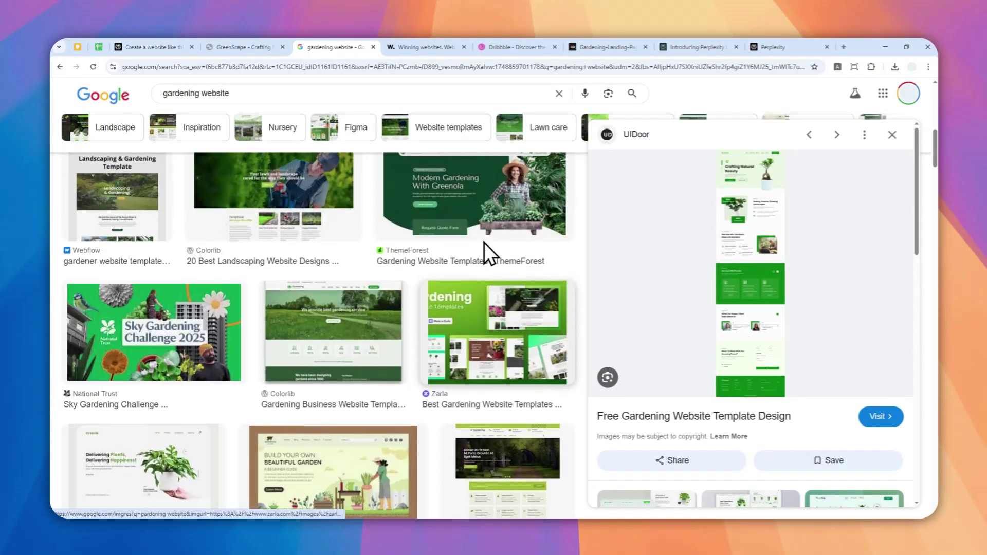
{"action": "scroll", "coordinate": [512, 288], "scroll_direction": "up", "scroll_amount": 3}
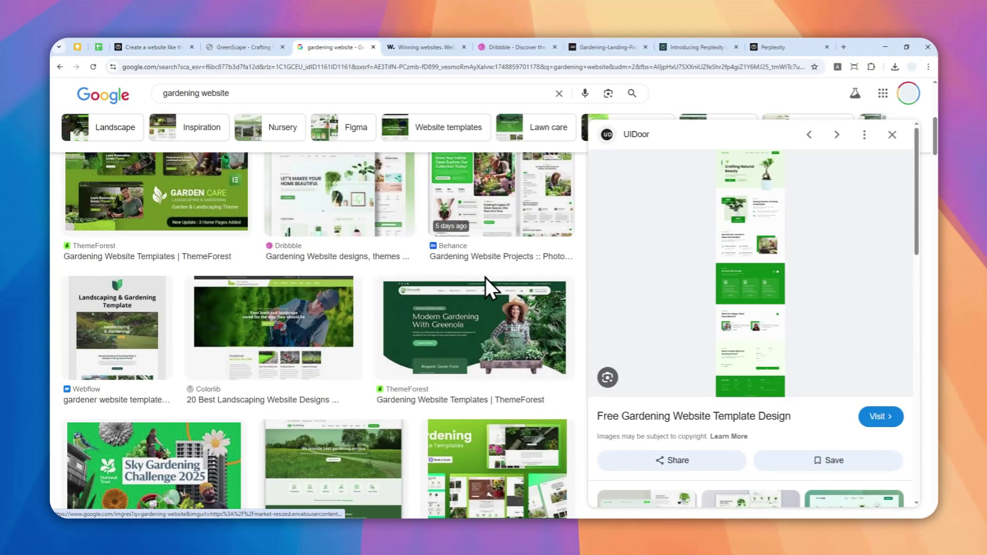
{"action": "scroll", "coordinate": [447, 255], "scroll_direction": "up", "scroll_amount": 8}
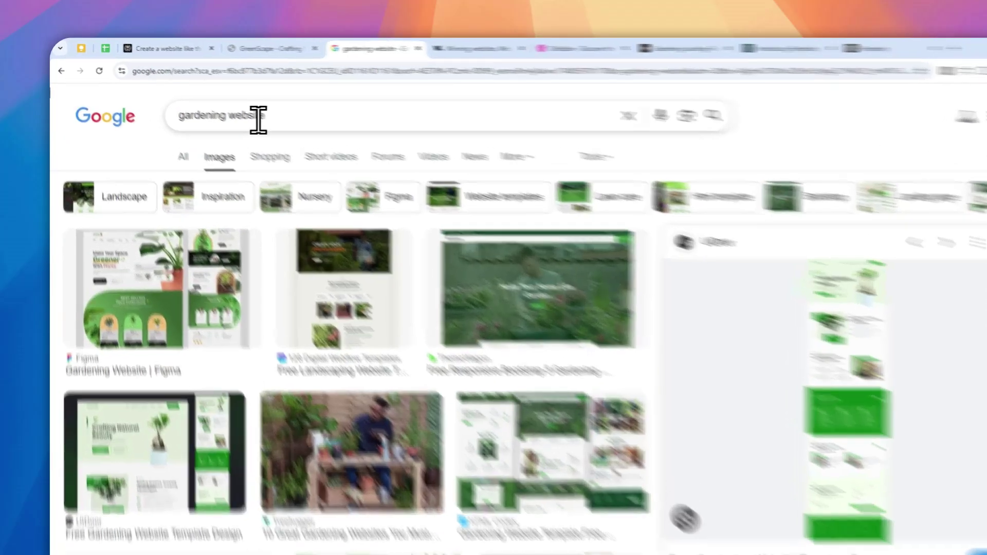
- Change the image search from 'gardening website' to 'photography website'
{"action": "double_click", "coordinate": [194, 108]}
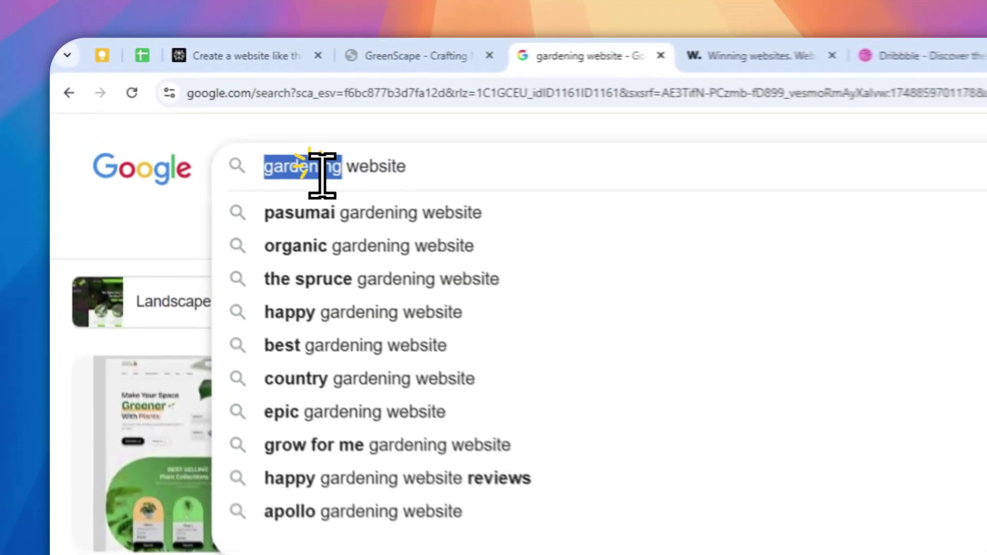
{"action": "type", "text": "photogra"}
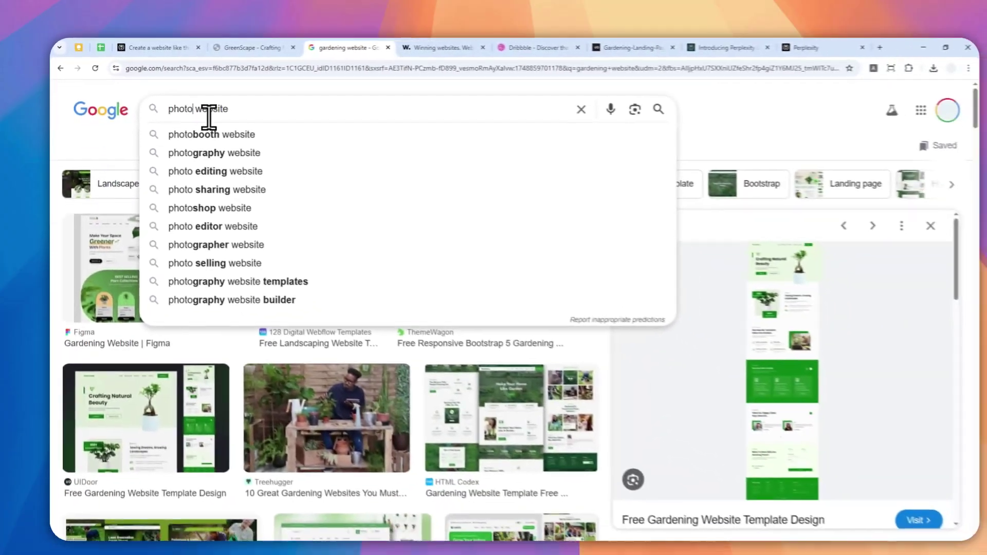
{"action": "type", "text": "phy"}
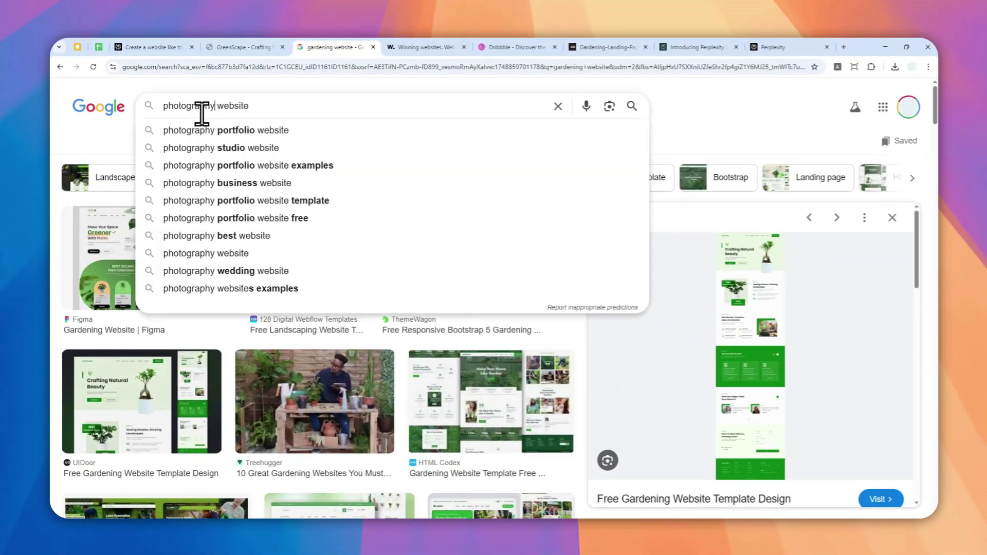
{"action": "key", "text": "Return"}
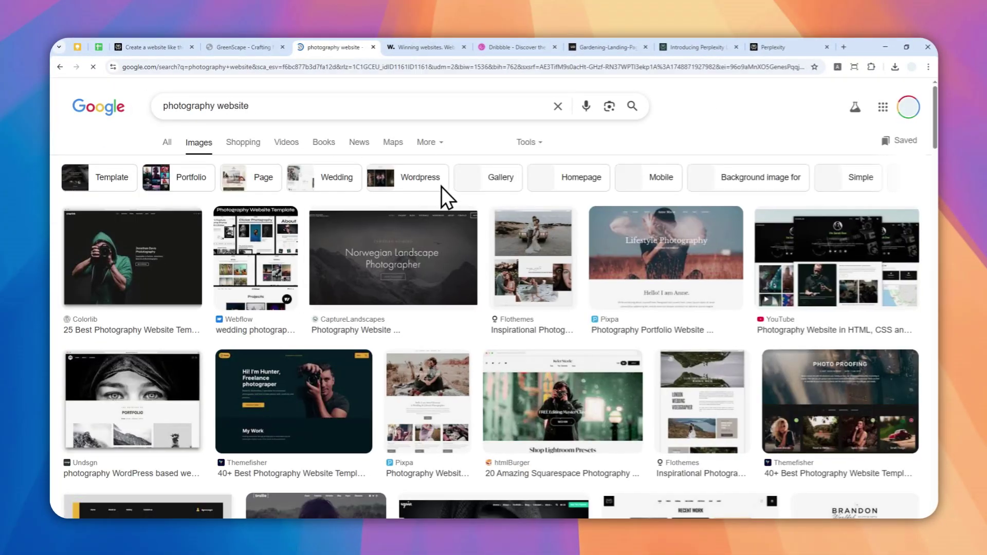
- Scroll through the photography results and open the Durable photography website template preview
{"action": "scroll", "coordinate": [432, 226], "scroll_direction": "down", "scroll_amount": 2}
{"action": "scroll", "coordinate": [428, 226], "scroll_direction": "down", "scroll_amount": 5}
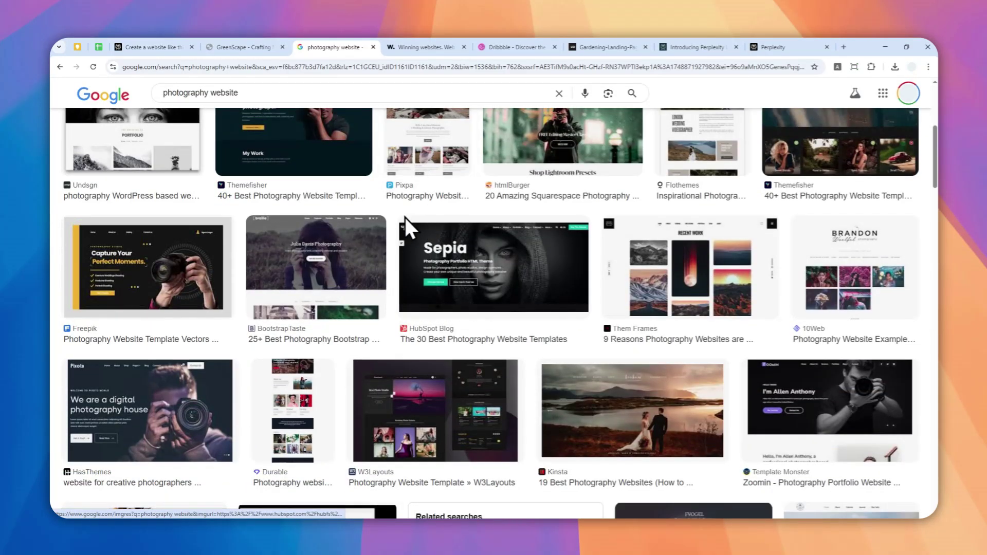
{"action": "scroll", "coordinate": [316, 208], "scroll_direction": "down", "scroll_amount": 5}
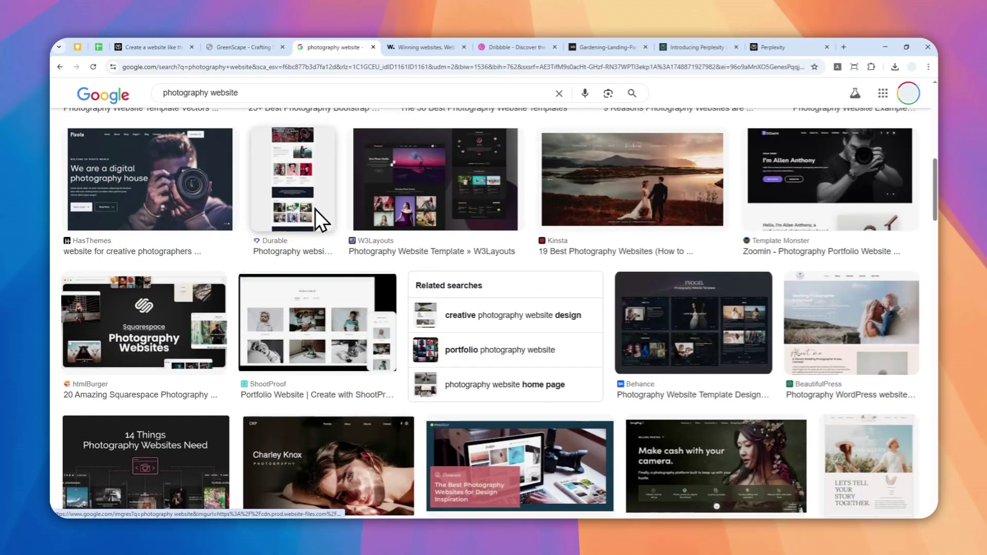
{"action": "scroll", "coordinate": [345, 224], "scroll_direction": "down", "scroll_amount": 8}
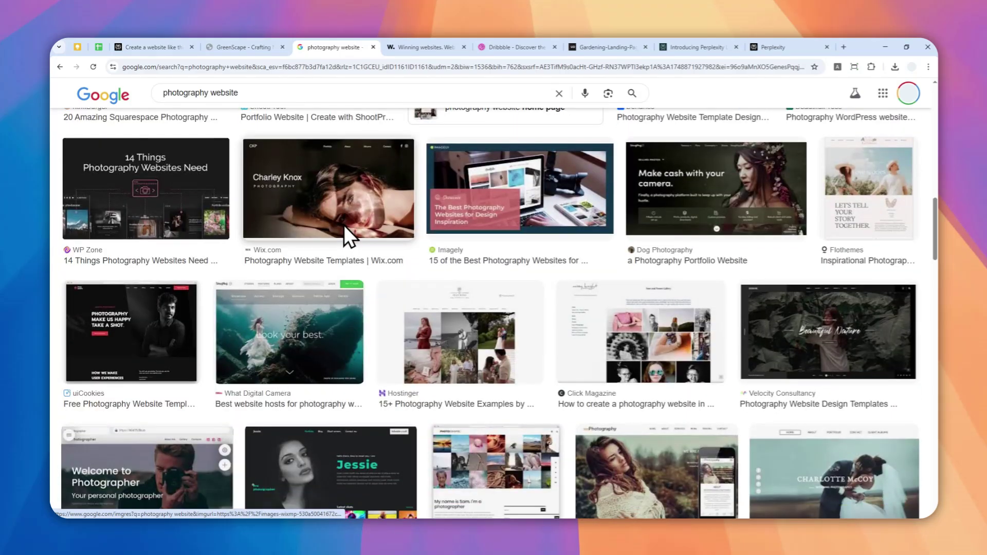
{"action": "scroll", "coordinate": [344, 223], "scroll_direction": "down", "scroll_amount": 2}
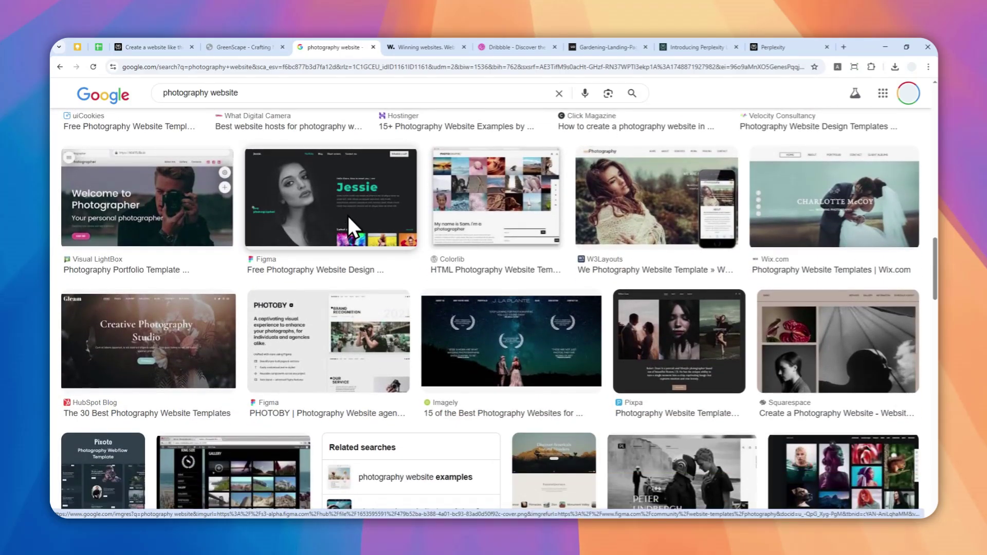
{"action": "scroll", "coordinate": [347, 215], "scroll_direction": "down", "scroll_amount": 4}
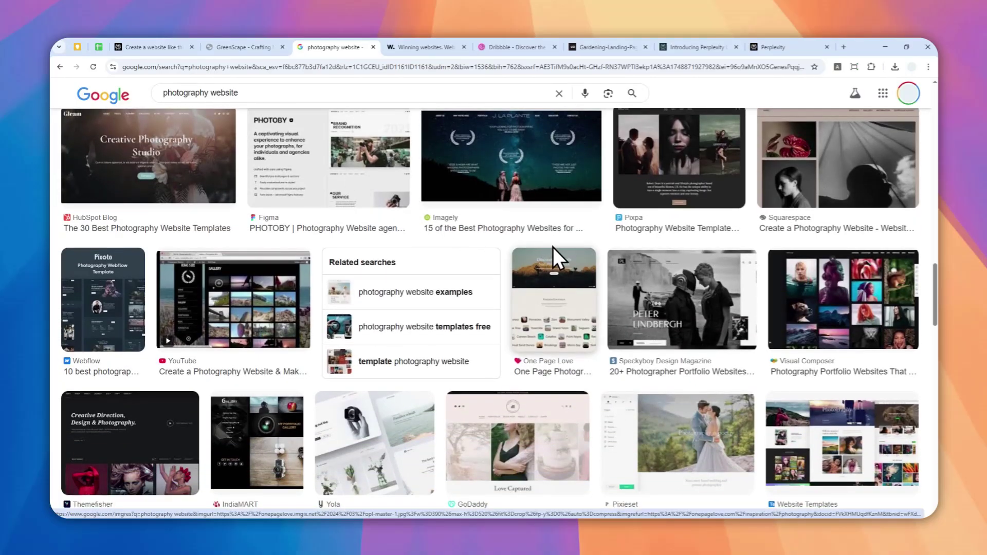
{"action": "scroll", "coordinate": [554, 248], "scroll_direction": "down", "scroll_amount": 2}
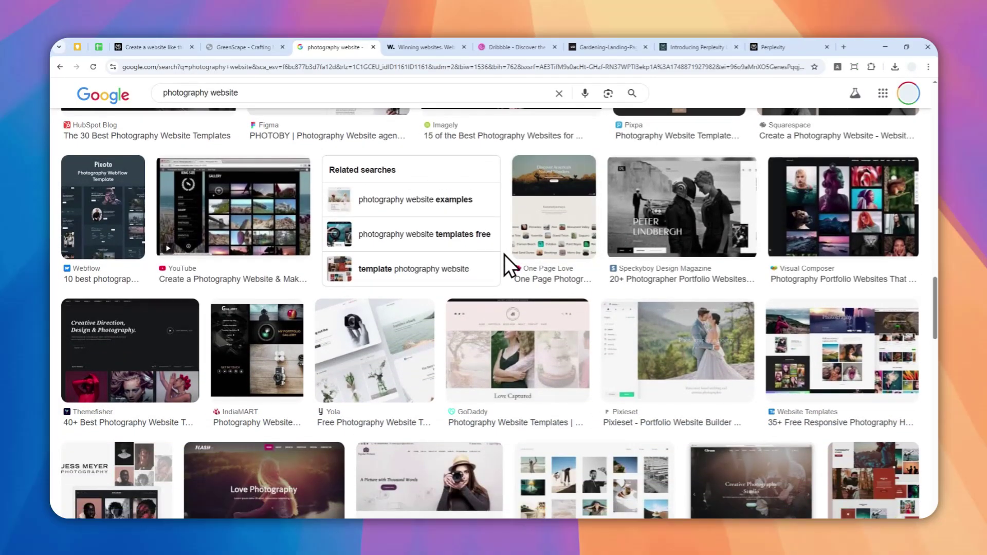
{"action": "scroll", "coordinate": [505, 255], "scroll_direction": "up", "scroll_amount": 6}
{"action": "scroll", "coordinate": [504, 250], "scroll_direction": "down", "scroll_amount": 5}
{"action": "scroll", "coordinate": [502, 257], "scroll_direction": "down", "scroll_amount": 8}
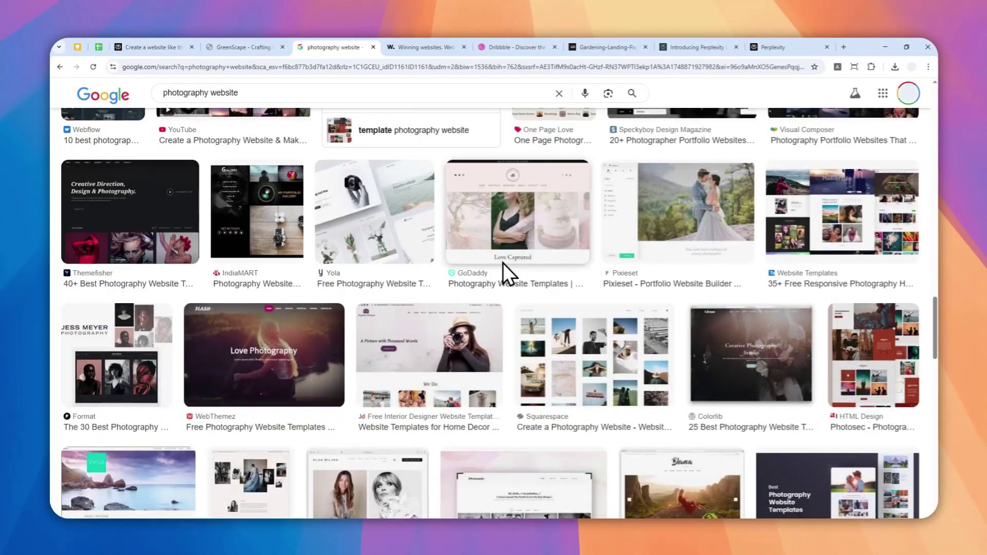
{"action": "scroll", "coordinate": [486, 257], "scroll_direction": "up", "scroll_amount": 2}
{"action": "scroll", "coordinate": [484, 255], "scroll_direction": "down", "scroll_amount": 6}
{"action": "scroll", "coordinate": [478, 249], "scroll_direction": "up", "scroll_amount": 8}
{"action": "scroll", "coordinate": [474, 249], "scroll_direction": "up", "scroll_amount": 10}
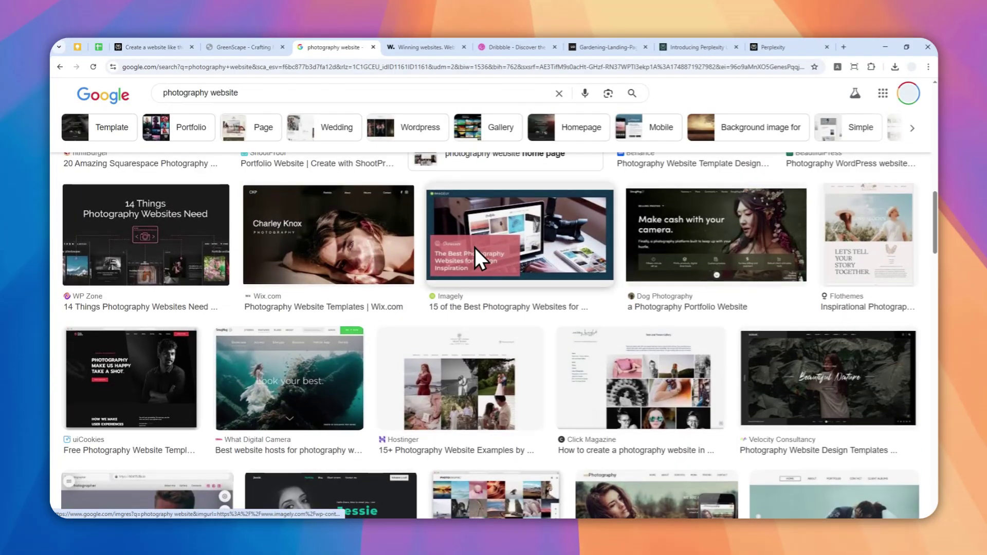
{"action": "scroll", "coordinate": [430, 247], "scroll_direction": "down", "scroll_amount": 2}
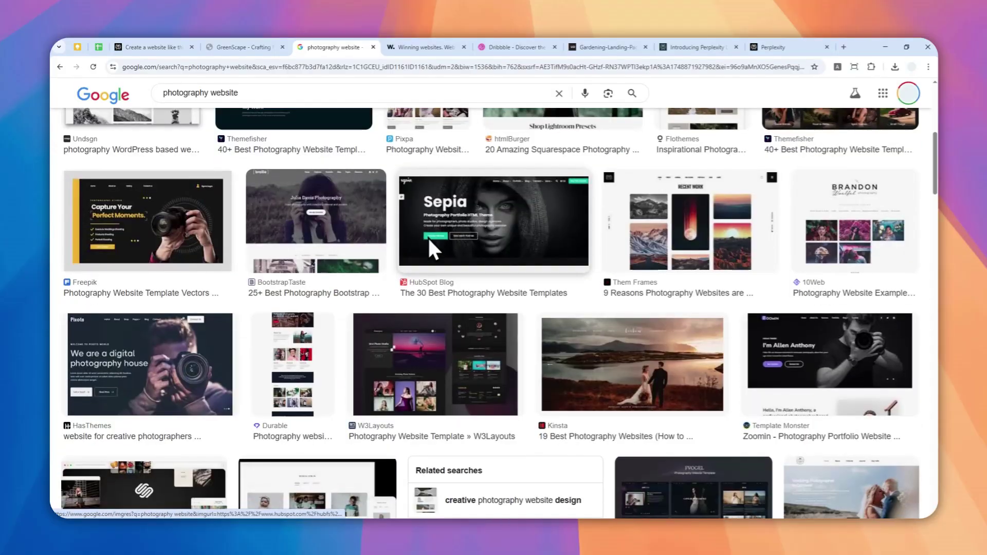
{"action": "left_click", "coordinate": [290, 469]}
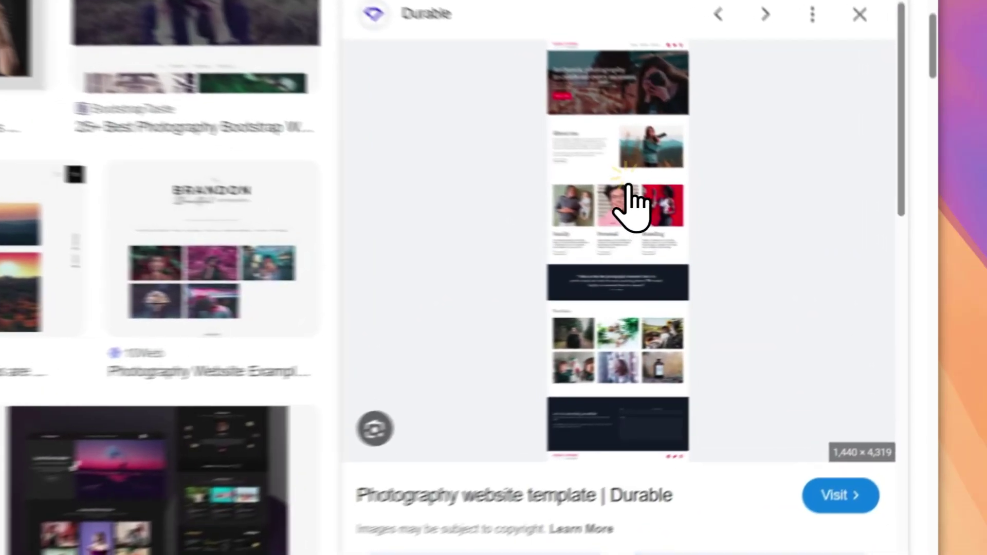
- Save the Durable template preview image to the computer as a PNG
{"action": "right_click", "coordinate": [760, 257]}
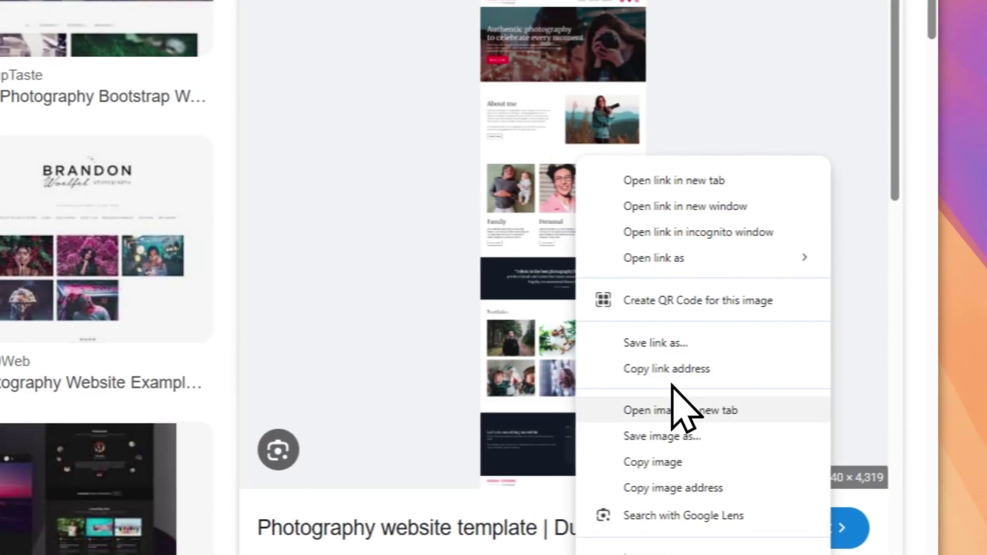
{"action": "left_click", "coordinate": [806, 372]}
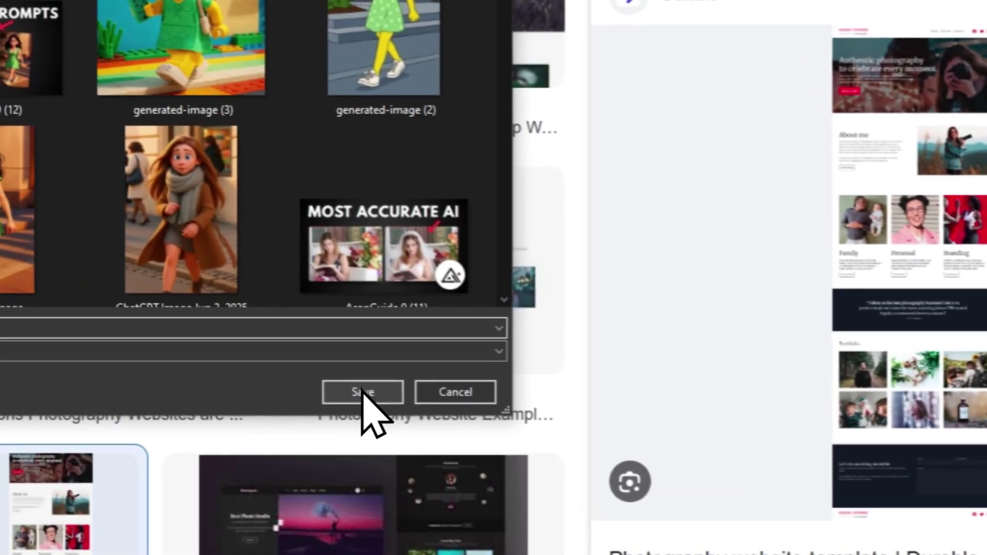
{"action": "left_click", "coordinate": [363, 392]}
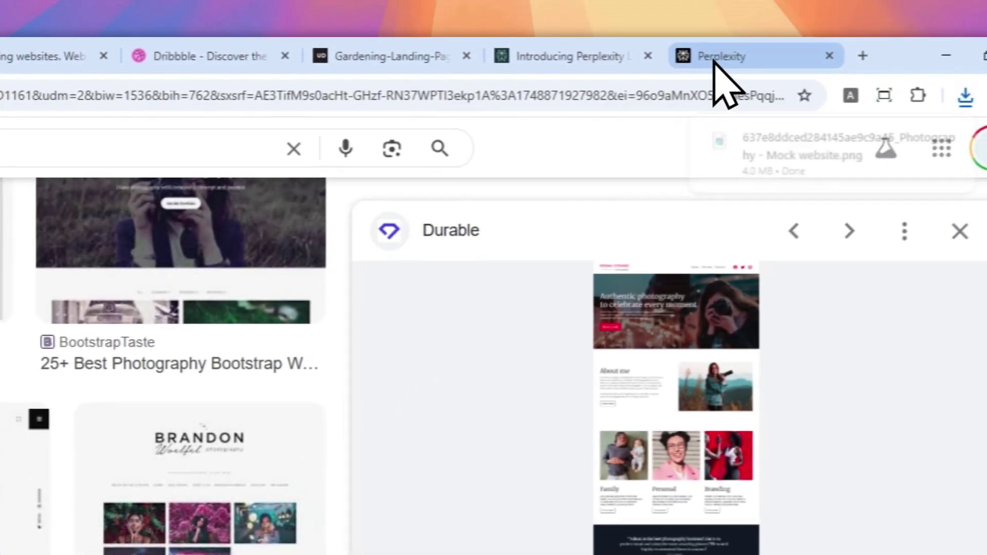
- Attach the downloaded mock website PNG in Perplexity and start typing 'Create a website based on the d'
{"action": "left_click", "coordinate": [717, 57]}
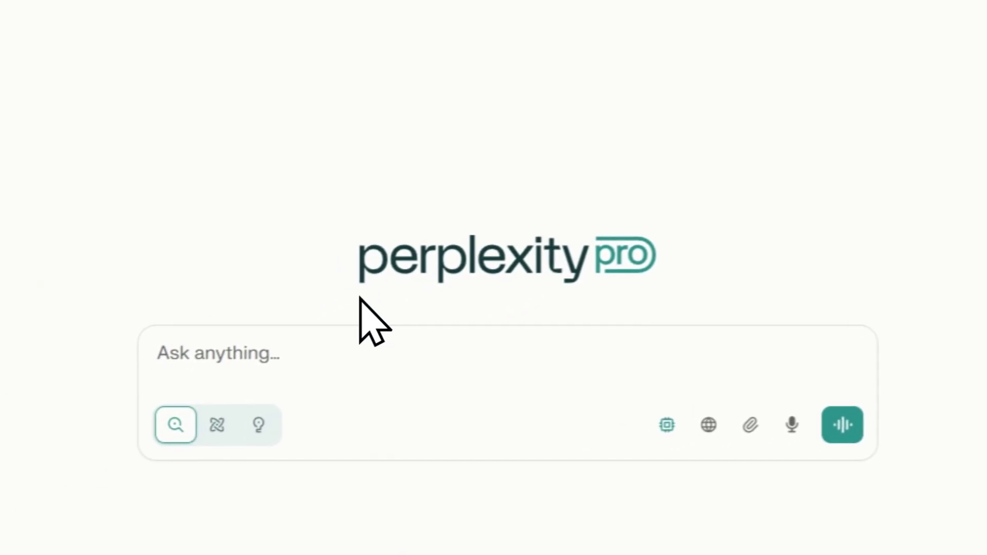
{"action": "left_click", "coordinate": [756, 422]}
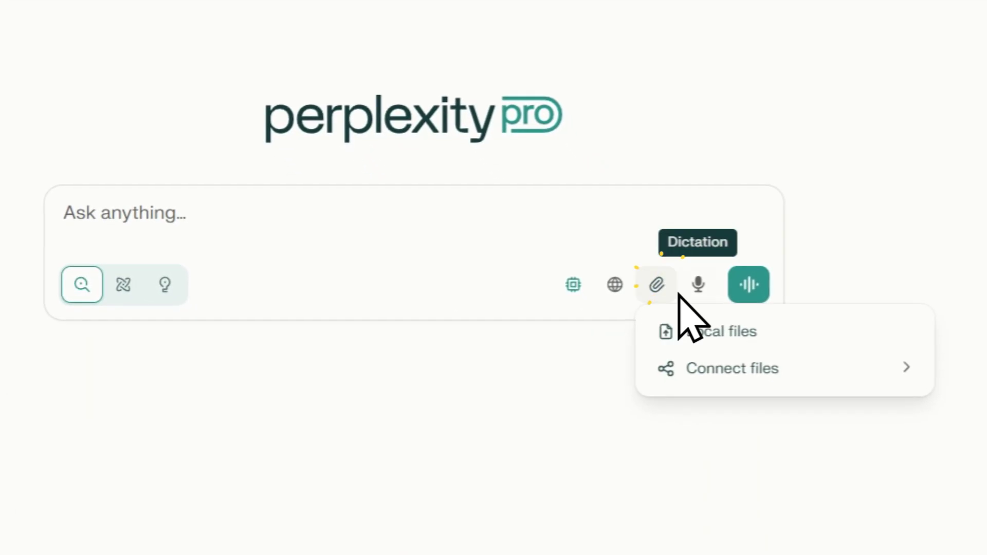
{"action": "left_click", "coordinate": [724, 343]}
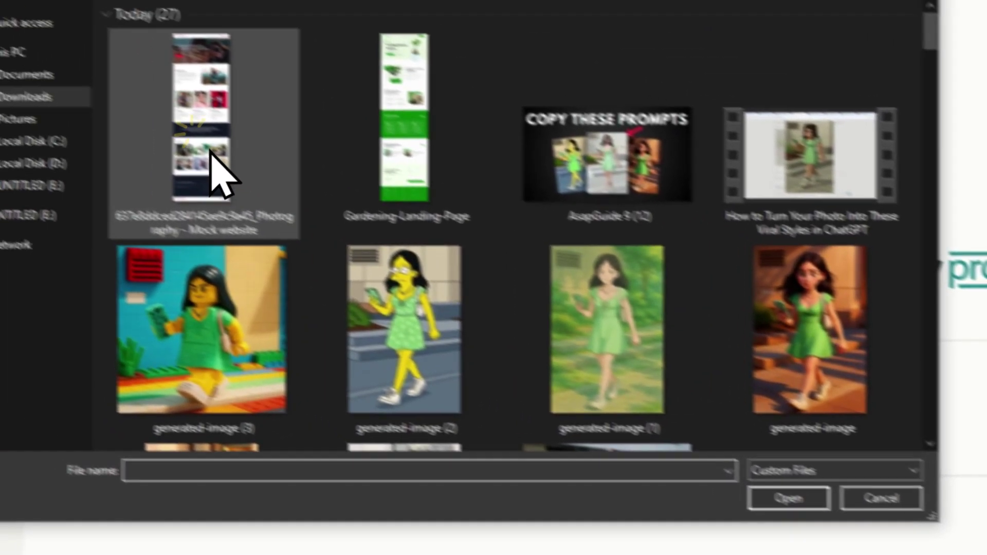
{"action": "left_click", "coordinate": [213, 155]}
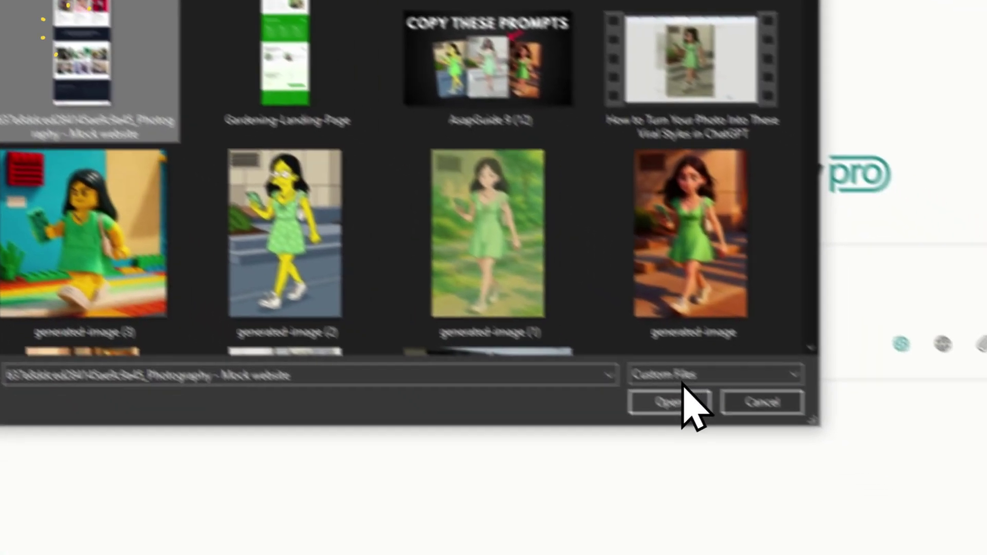
{"action": "left_click", "coordinate": [678, 383]}
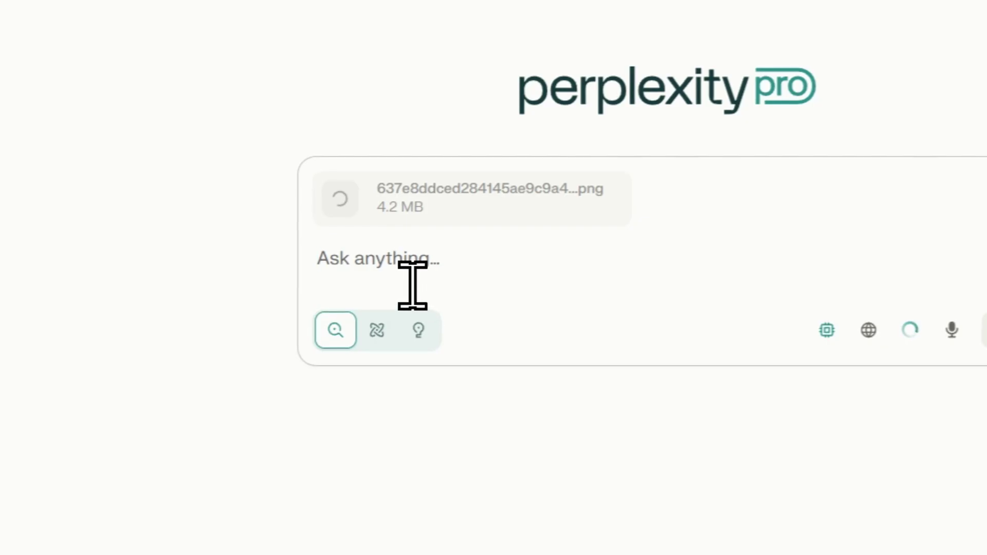
{"action": "left_click", "coordinate": [386, 275]}
{"action": "type", "text": "Create a website "}
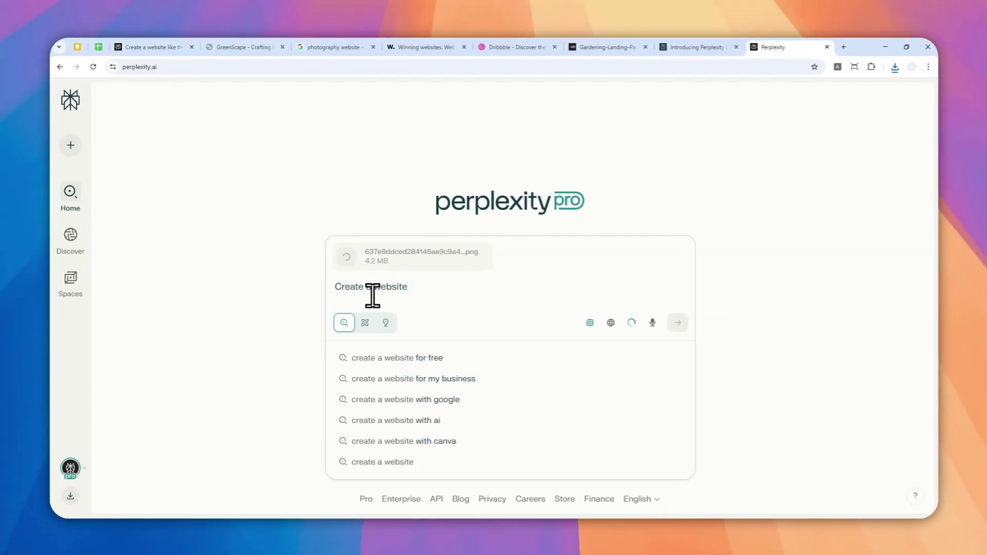
{"action": "type", "text": "based on the design of the website screenshot I provided."}
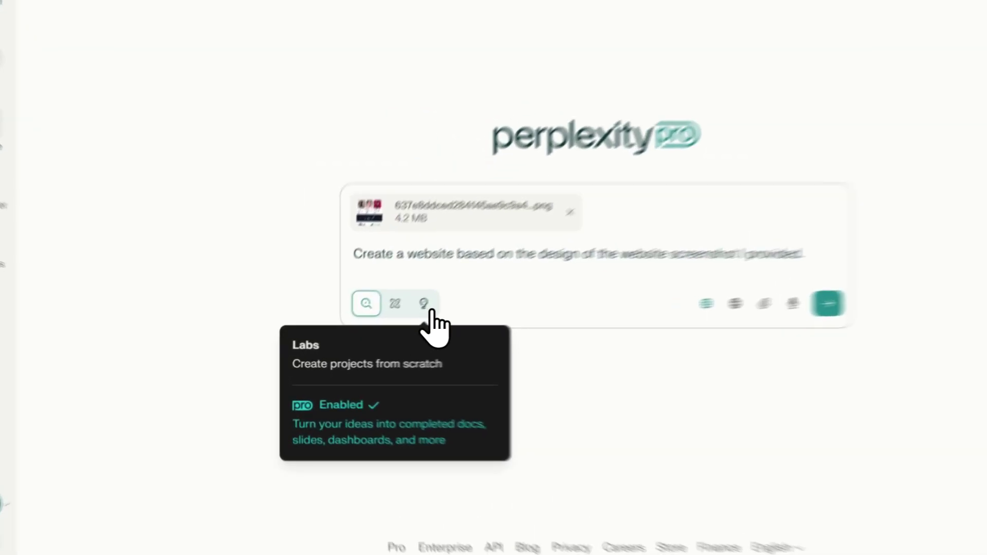
- Switch the prompt to Labs mode and confirm Web is enabled in the search sources list
{"action": "left_click", "coordinate": [387, 324]}
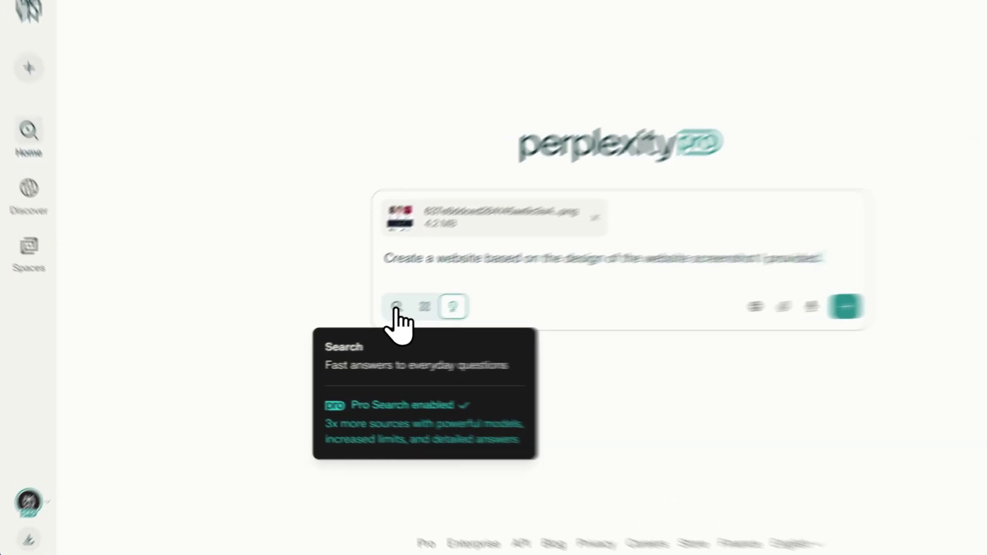
{"action": "left_click", "coordinate": [344, 323]}
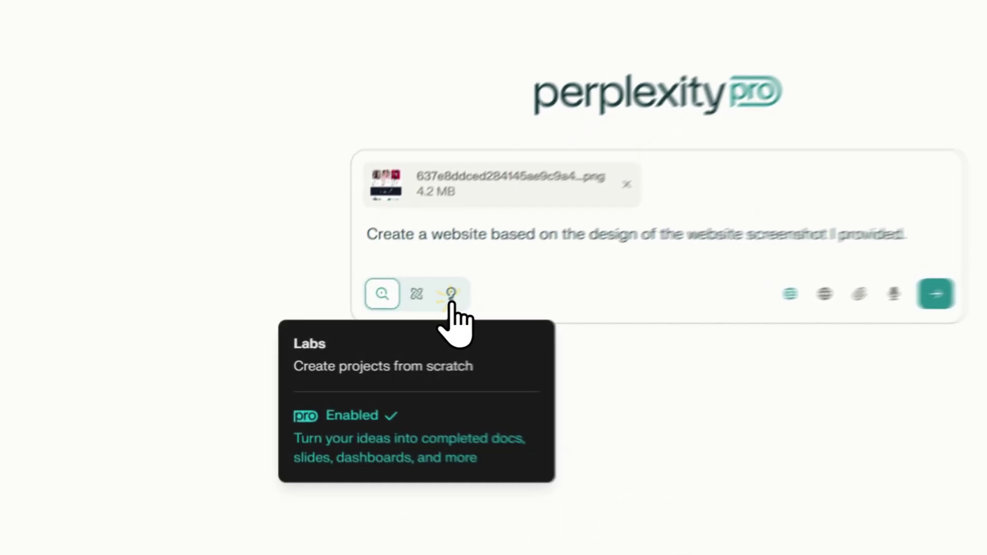
{"action": "left_click", "coordinate": [386, 324]}
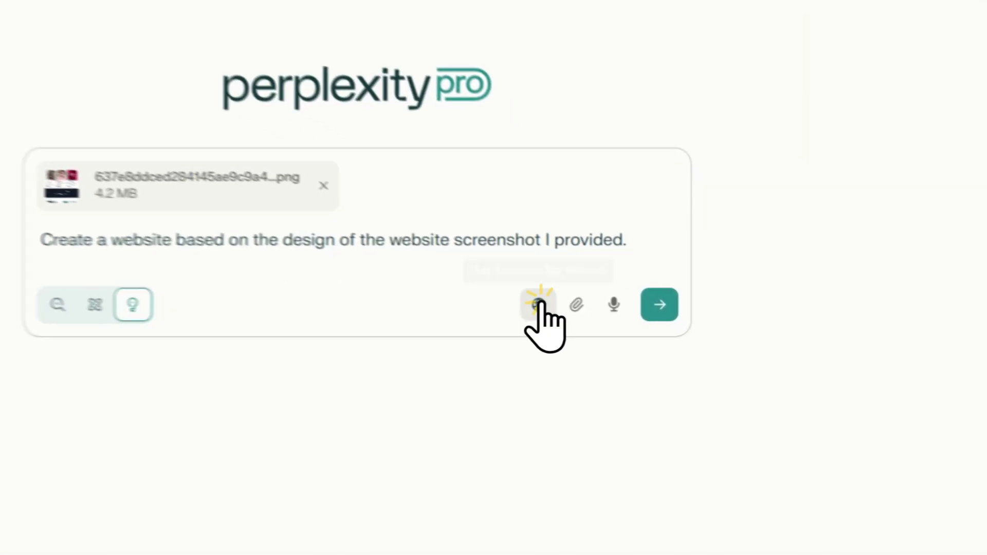
{"action": "left_click", "coordinate": [610, 323]}
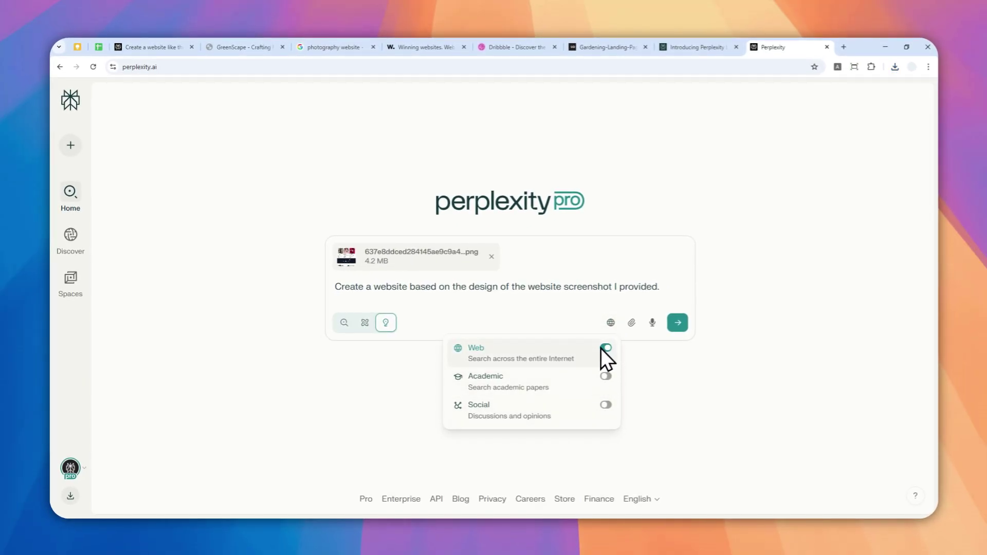
{"action": "left_click", "coordinate": [611, 322]}
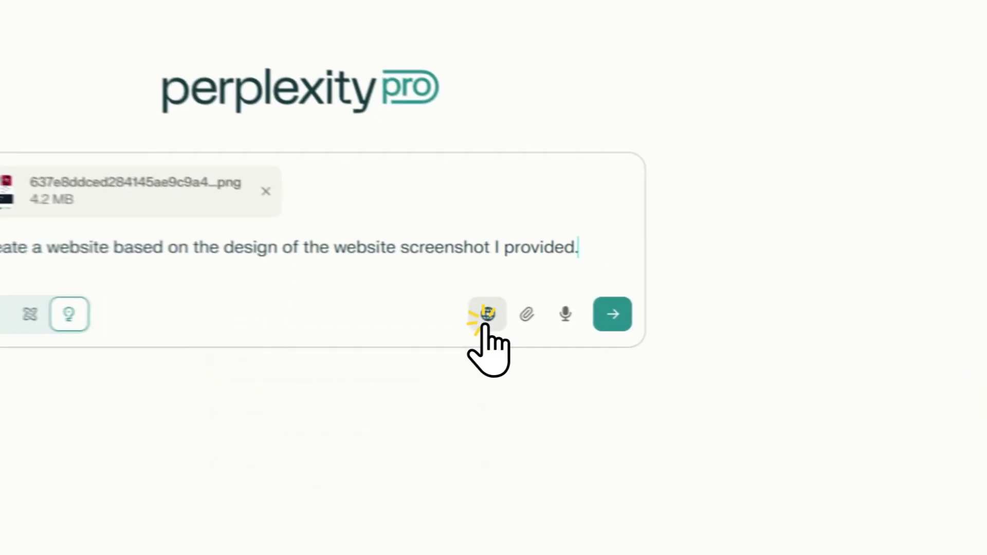
- Submit the request and wait for Labs to generate index.html, style.css and app.js
{"action": "left_click", "coordinate": [608, 325]}
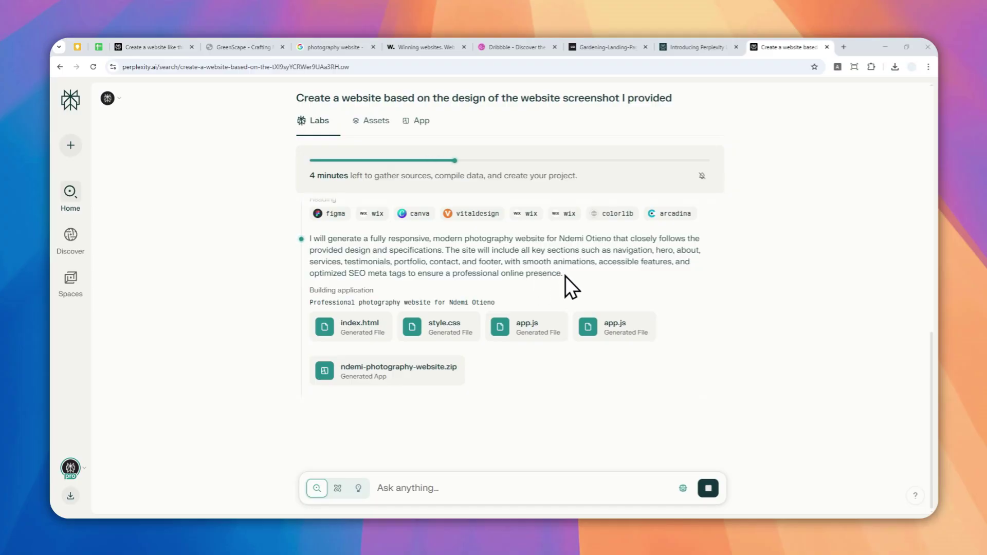
{"action": "scroll", "coordinate": [506, 259], "scroll_direction": "up", "scroll_amount": 5}
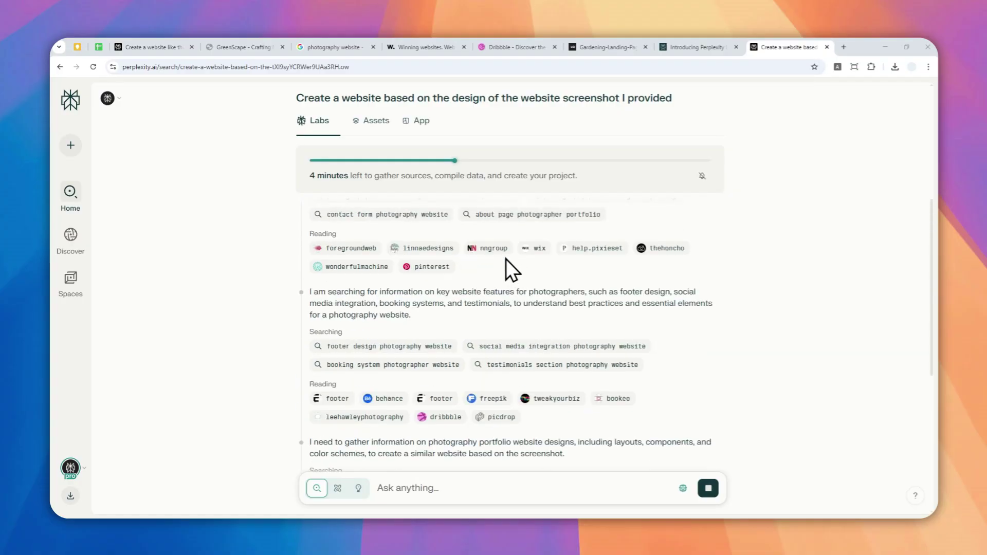
{"action": "scroll", "coordinate": [461, 260], "scroll_direction": "up", "scroll_amount": 3}
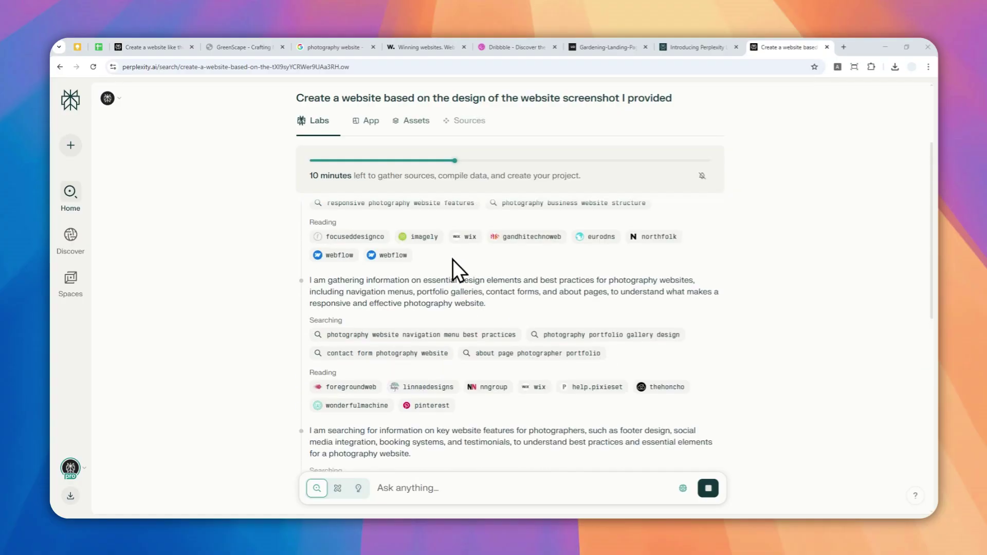
- Scroll the photography site preview through hero, Family/Personal/Branding services, testimonial, portfolio and contact form
{"action": "mouse_move", "coordinate": [468, 239]}
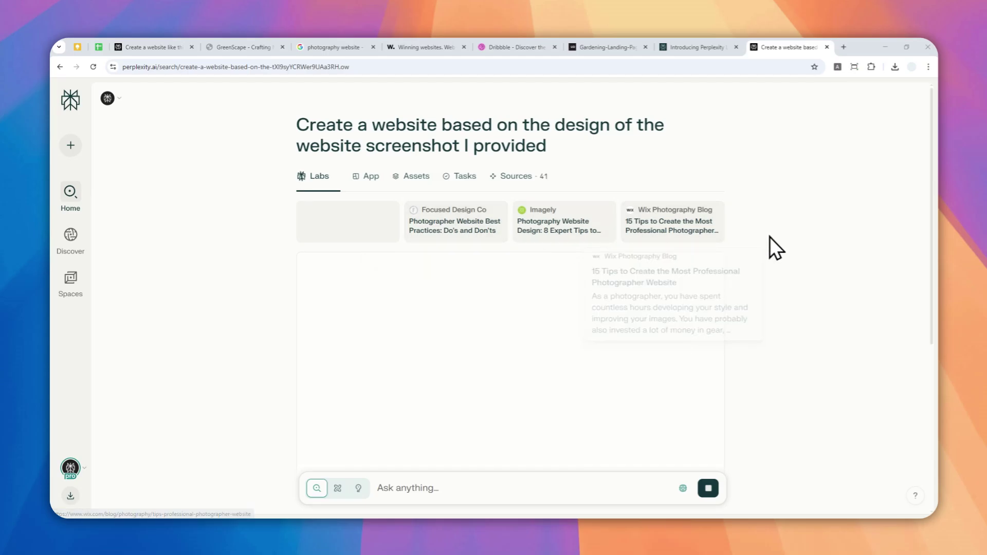
{"action": "scroll", "coordinate": [802, 242], "scroll_direction": "down", "scroll_amount": 3}
{"action": "scroll", "coordinate": [807, 255], "scroll_direction": "down", "scroll_amount": 3}
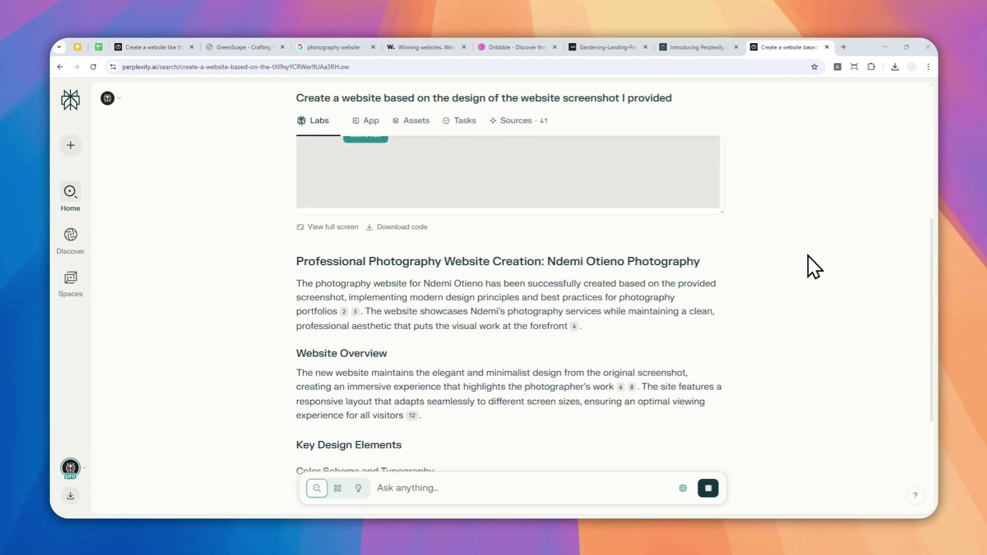
{"action": "scroll", "coordinate": [804, 252], "scroll_direction": "up", "scroll_amount": 3}
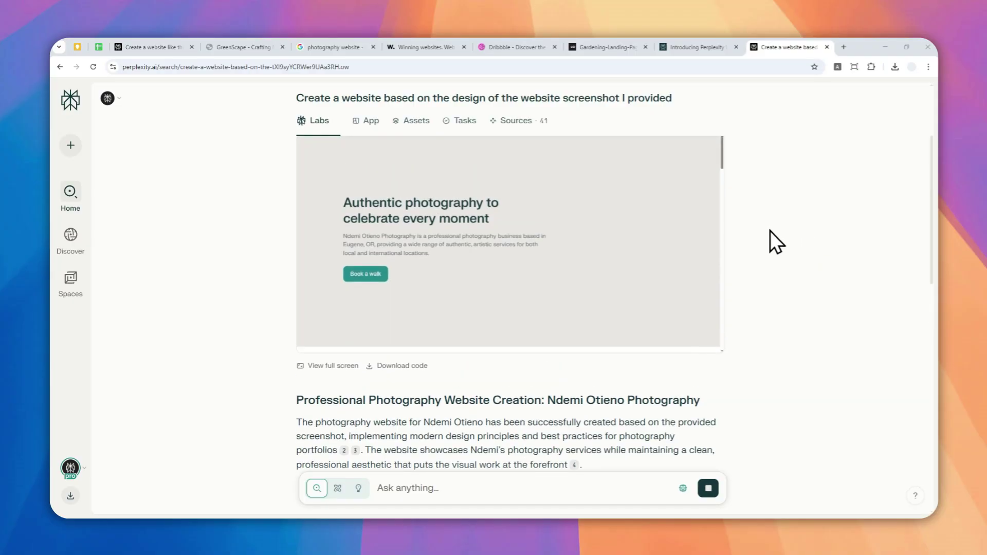
{"action": "scroll", "coordinate": [771, 233], "scroll_direction": "up", "scroll_amount": 1}
{"action": "scroll", "coordinate": [787, 249], "scroll_direction": "up", "scroll_amount": 2}
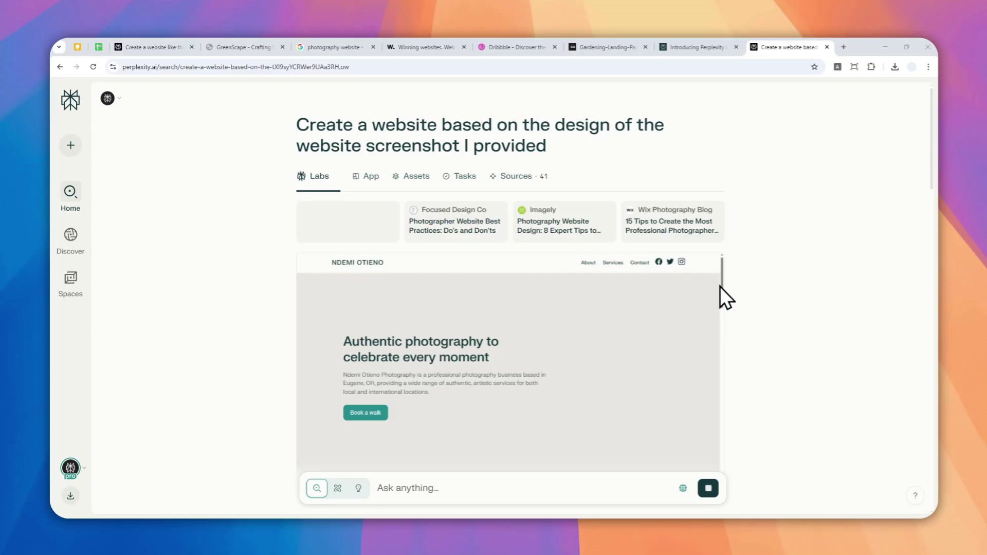
{"action": "scroll", "coordinate": [506, 337], "scroll_direction": "down", "scroll_amount": 3}
{"action": "scroll", "coordinate": [504, 336], "scroll_direction": "down", "scroll_amount": 4}
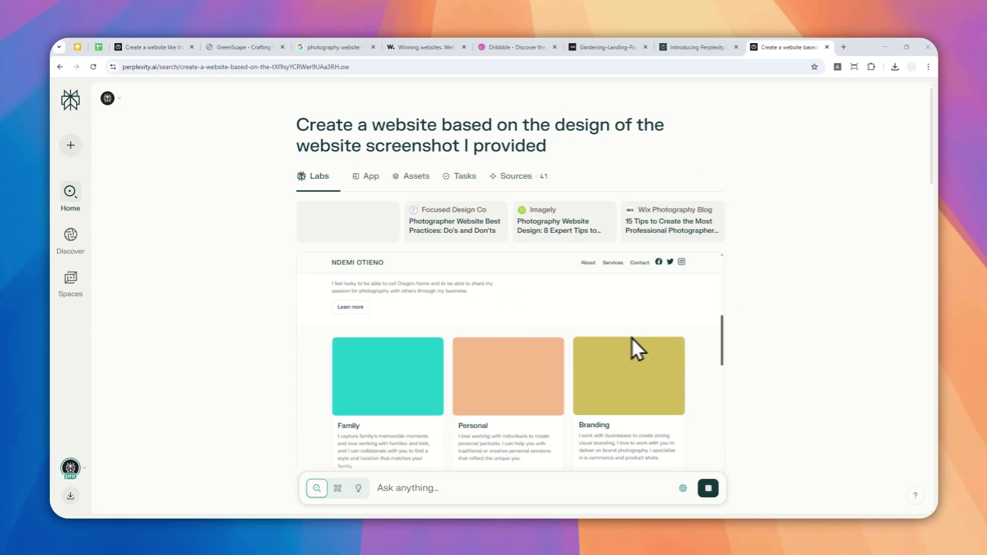
{"action": "scroll", "coordinate": [701, 318], "scroll_direction": "down", "scroll_amount": 8}
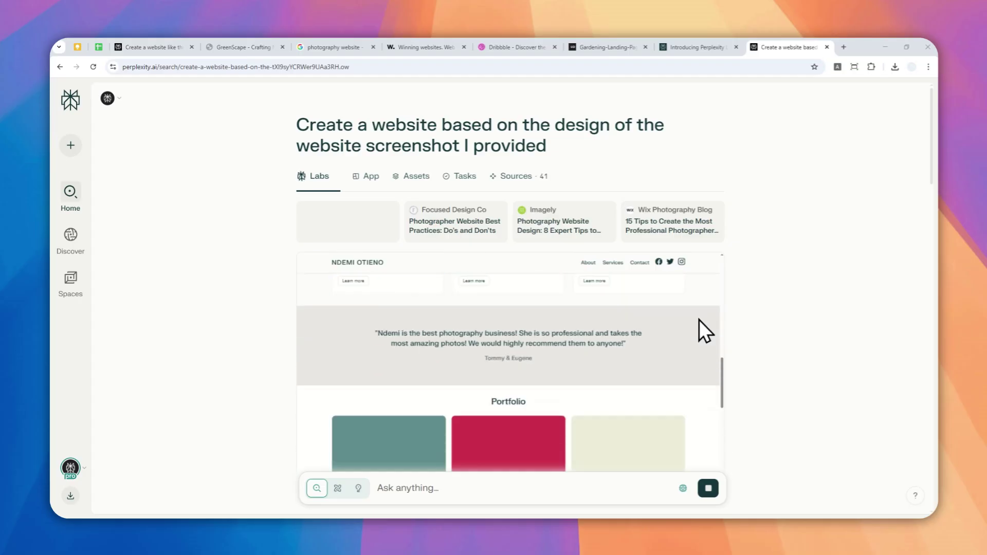
{"action": "scroll", "coordinate": [708, 320], "scroll_direction": "down", "scroll_amount": 2}
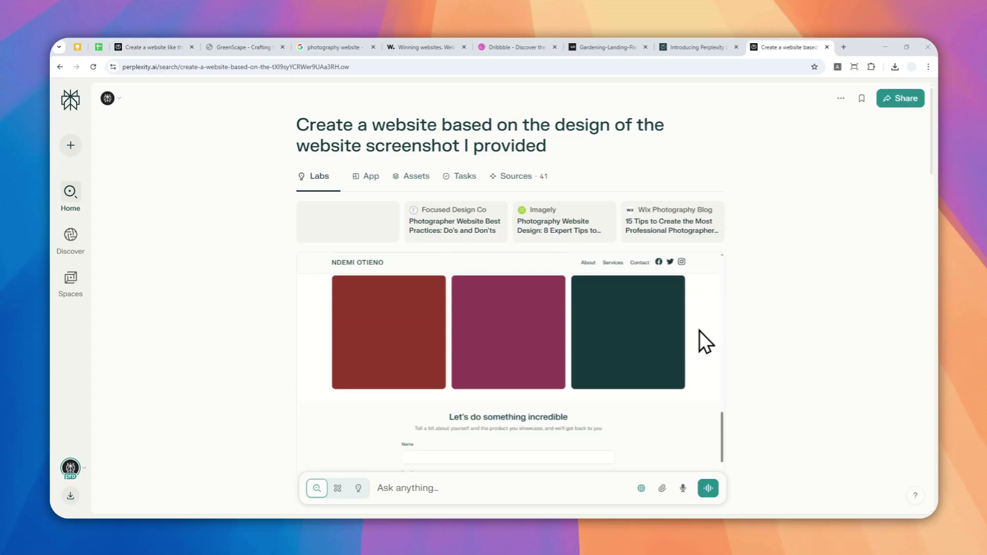
- Paste the design screenshot into the Ask anything box and scroll through the generated site preview
{"action": "scroll", "coordinate": [801, 286], "scroll_direction": "down", "scroll_amount": 2}
{"action": "key", "text": "ctrl+v"}
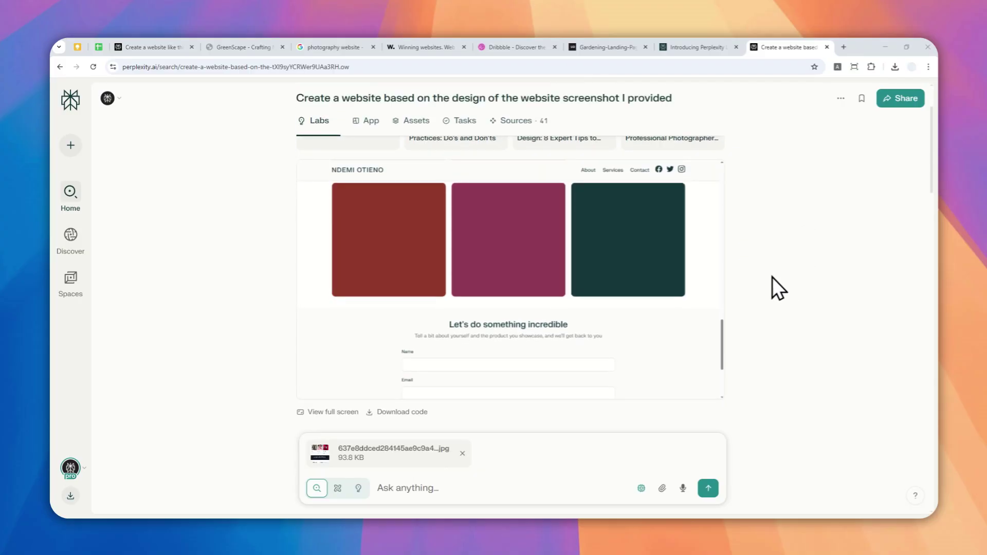
{"action": "scroll", "coordinate": [706, 303], "scroll_direction": "down", "scroll_amount": 2}
{"action": "scroll", "coordinate": [703, 312], "scroll_direction": "up", "scroll_amount": 4}
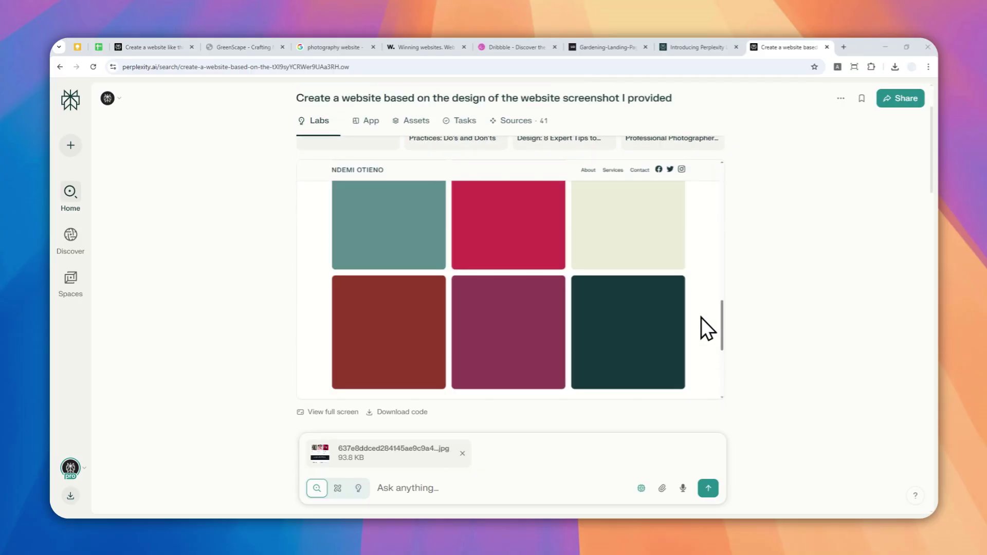
{"action": "scroll", "coordinate": [705, 304], "scroll_direction": "up", "scroll_amount": 10}
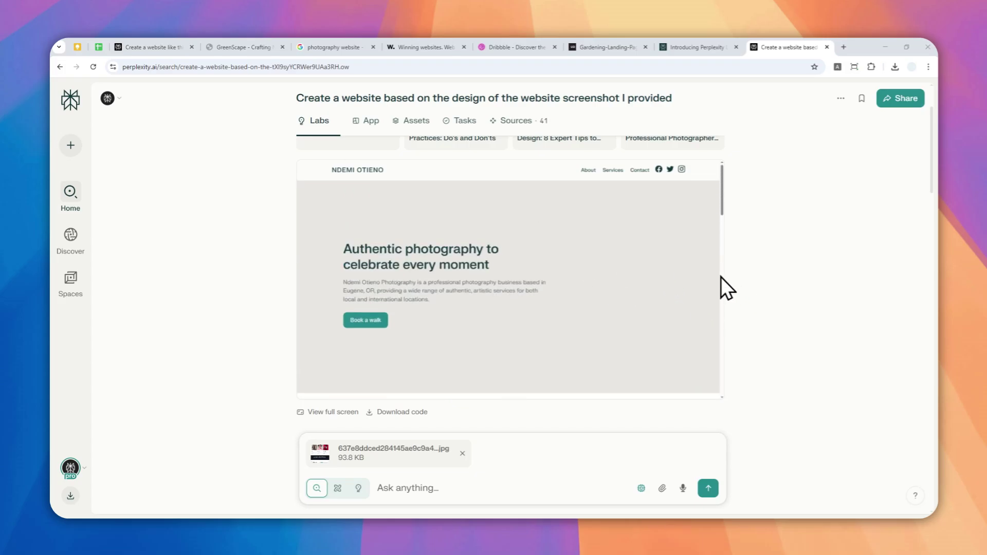
{"action": "scroll", "coordinate": [766, 280], "scroll_direction": "up", "scroll_amount": 2}
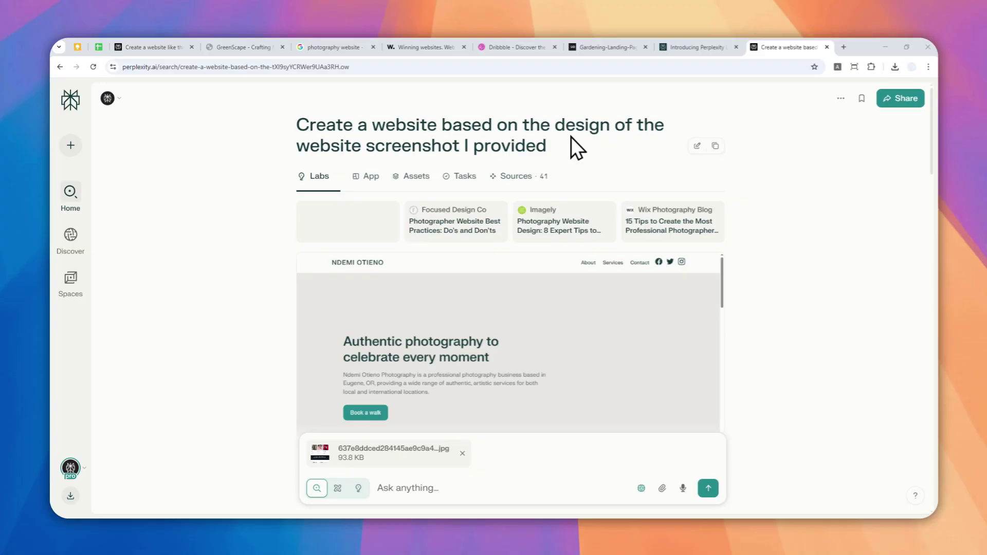
{"action": "scroll", "coordinate": [443, 338], "scroll_direction": "down", "scroll_amount": 3}
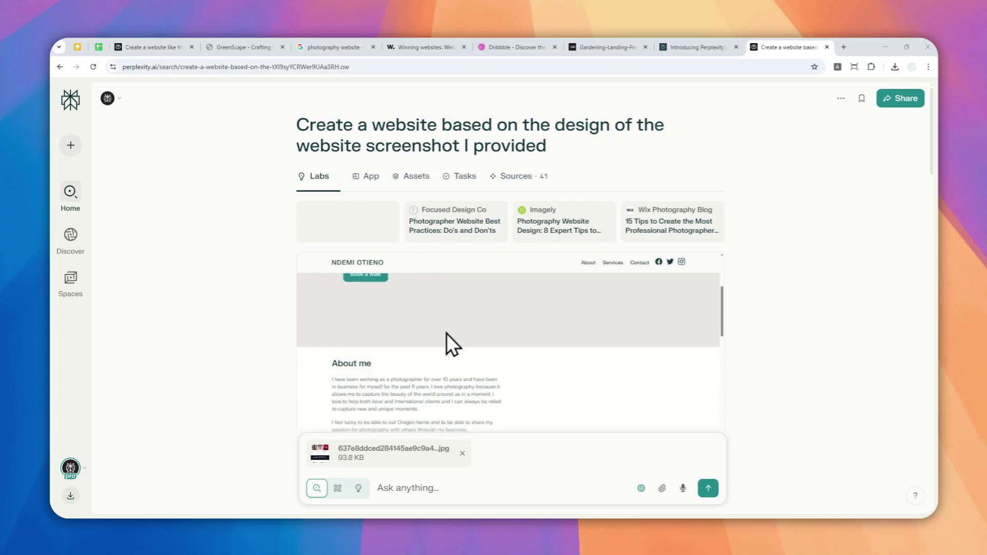
- Open the generated photography website full size in its own browser tab
{"action": "left_click", "coordinate": [393, 491]}
{"action": "scroll", "coordinate": [345, 316], "scroll_direction": "down", "scroll_amount": 5}
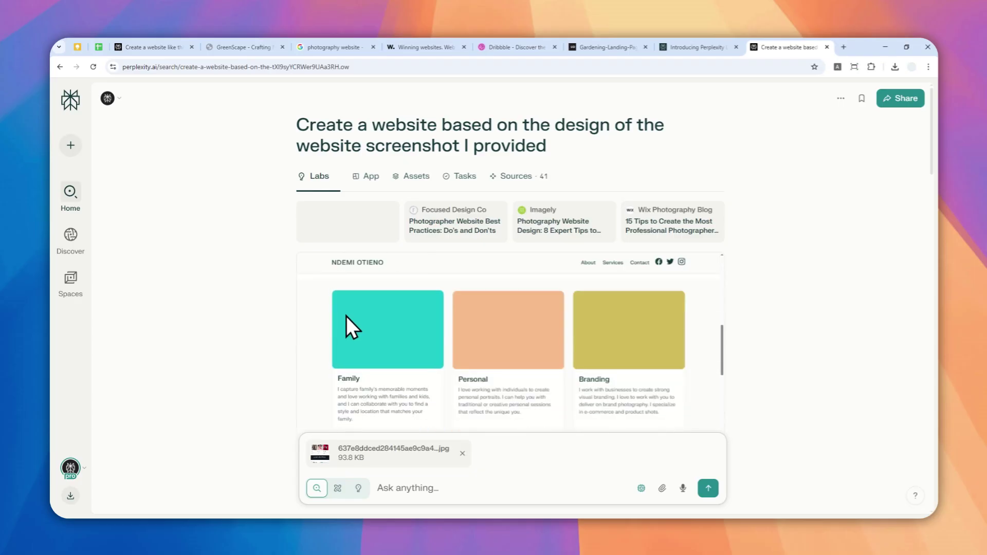
{"action": "scroll", "coordinate": [285, 330], "scroll_direction": "down", "scroll_amount": 3}
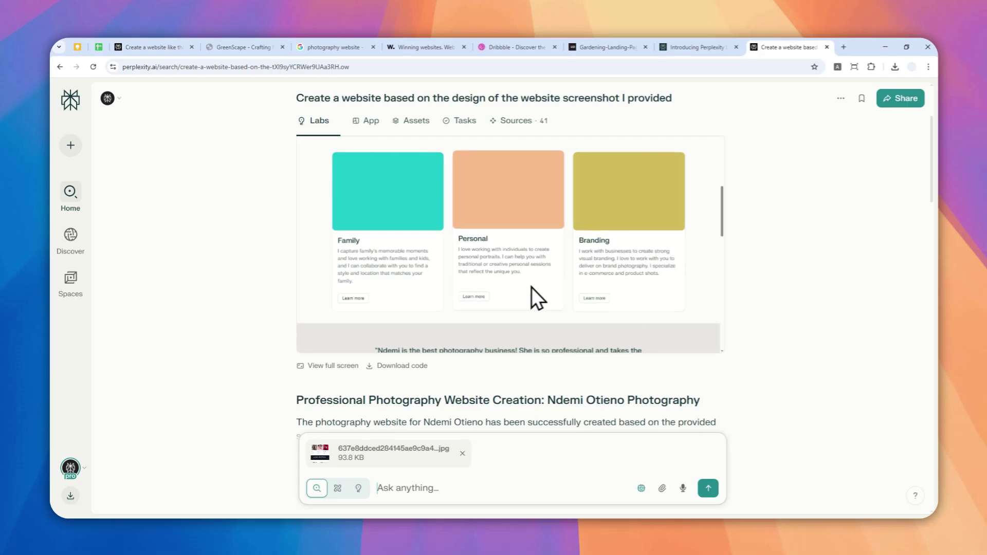
{"action": "scroll", "coordinate": [420, 280], "scroll_direction": "down", "scroll_amount": 3}
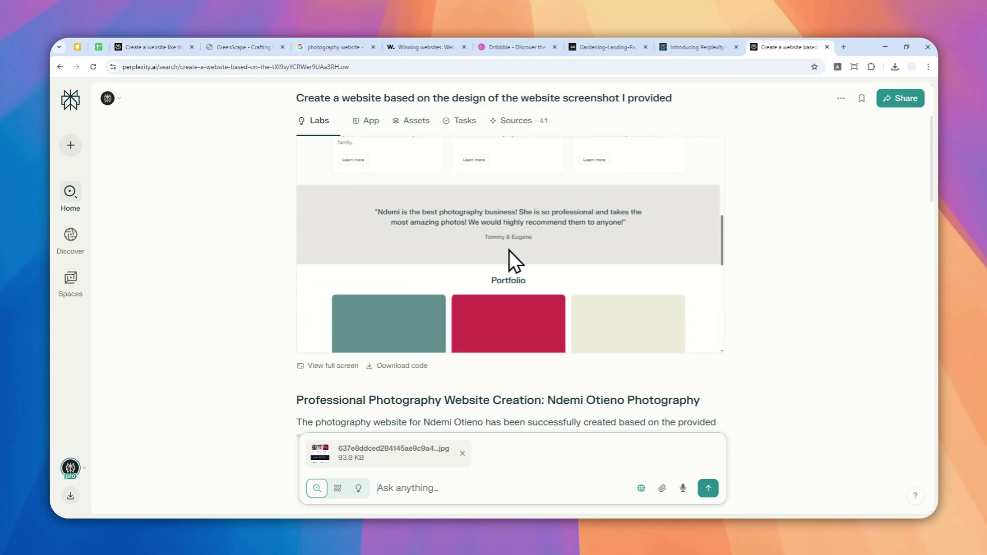
{"action": "scroll", "coordinate": [745, 291], "scroll_direction": "up", "scroll_amount": 3}
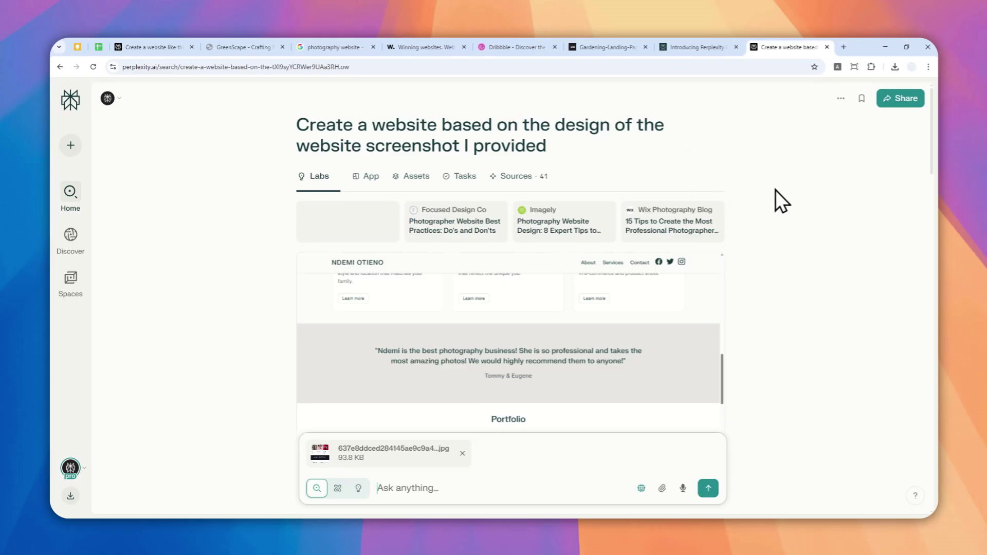
{"action": "scroll", "coordinate": [797, 224], "scroll_direction": "down", "scroll_amount": 5}
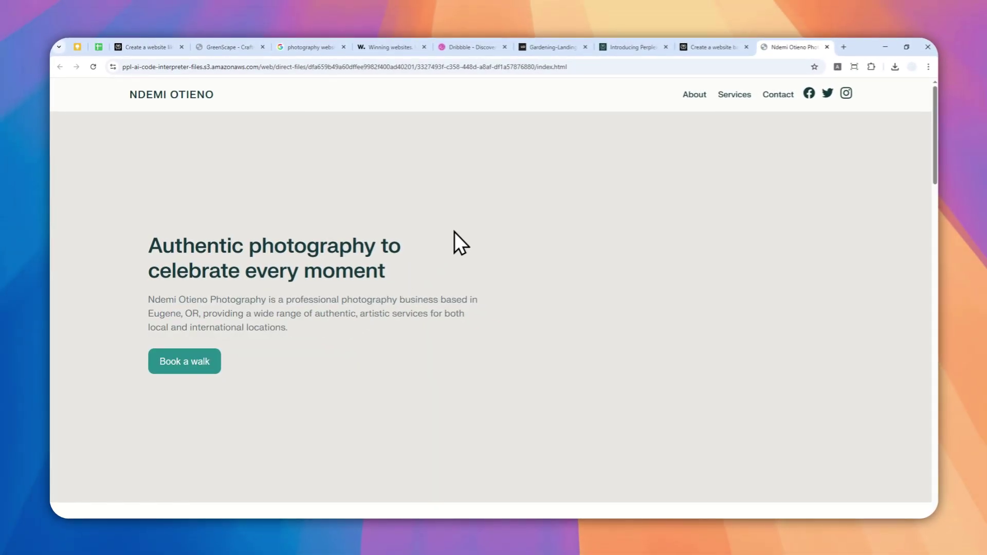
- Select the hosted site's URL, scroll from services to the contact form and back, and return to Perplexity
{"action": "left_click", "coordinate": [549, 67]}
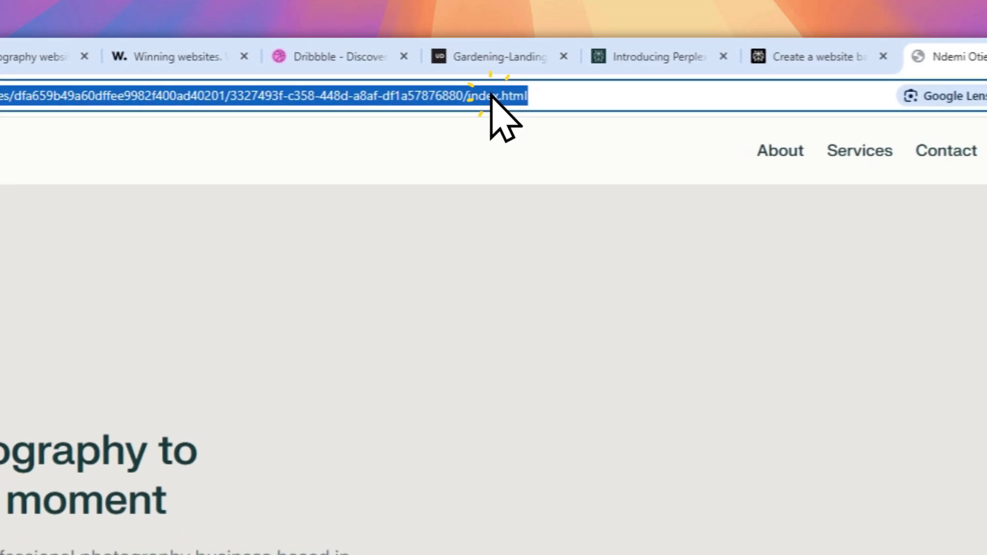
{"action": "scroll", "coordinate": [525, 398], "scroll_direction": "down", "scroll_amount": 10}
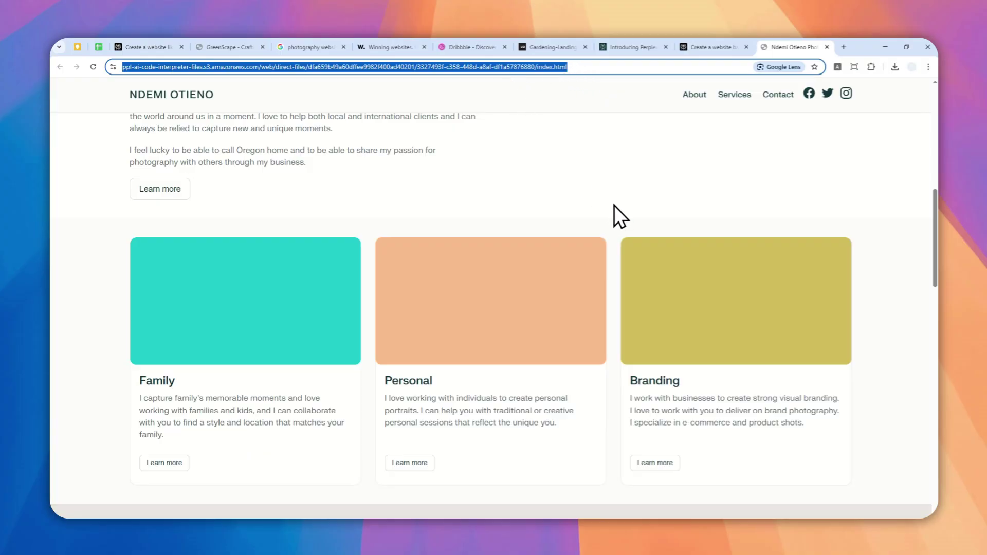
{"action": "scroll", "coordinate": [623, 215], "scroll_direction": "down", "scroll_amount": 9}
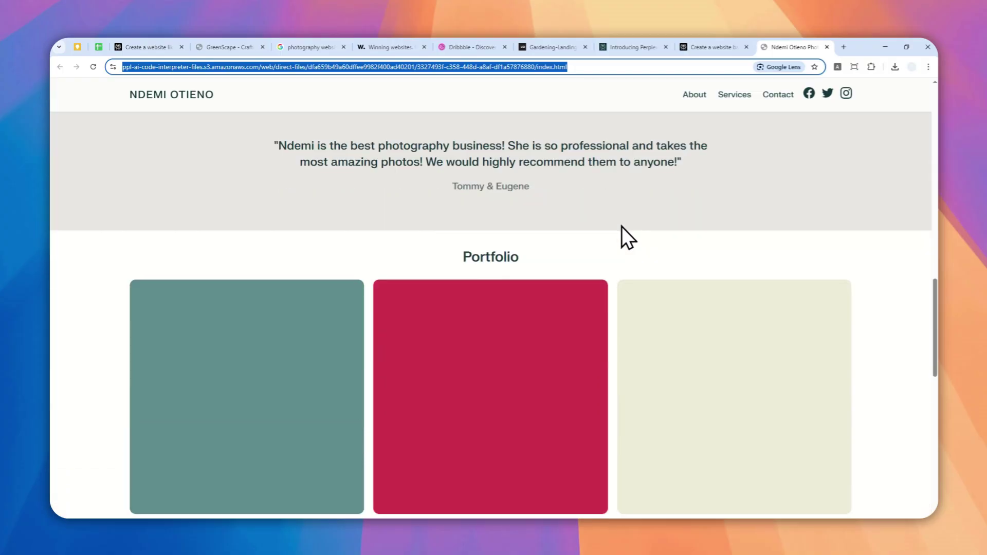
{"action": "scroll", "coordinate": [624, 231], "scroll_direction": "down", "scroll_amount": 8}
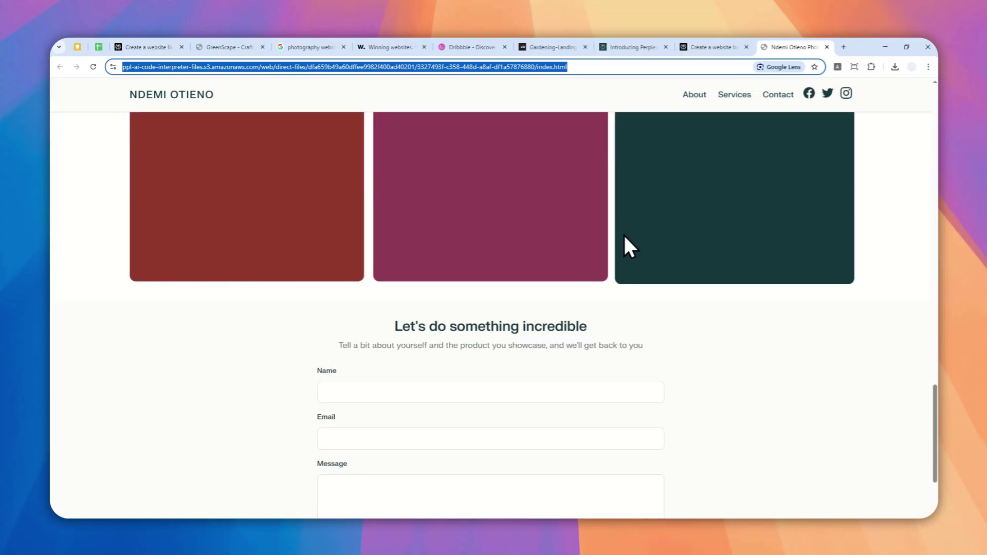
{"action": "scroll", "coordinate": [624, 235], "scroll_direction": "down", "scroll_amount": 3}
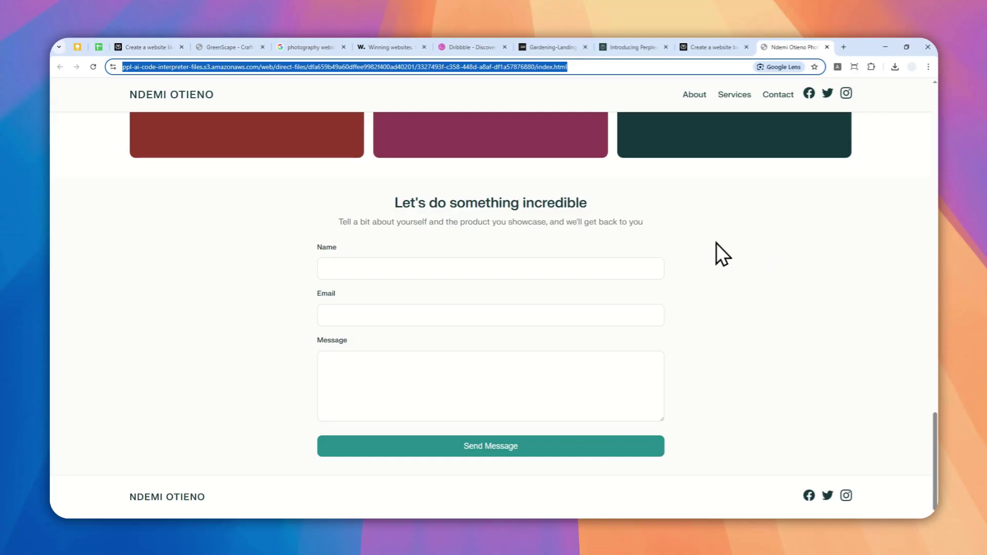
{"action": "scroll", "coordinate": [731, 267], "scroll_direction": "up", "scroll_amount": 15}
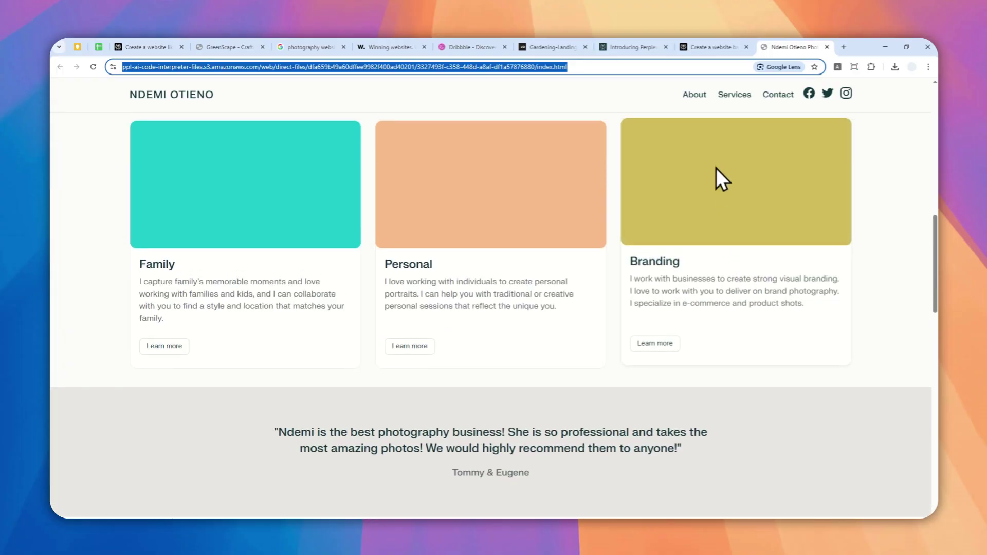
{"action": "left_click", "coordinate": [712, 47]}
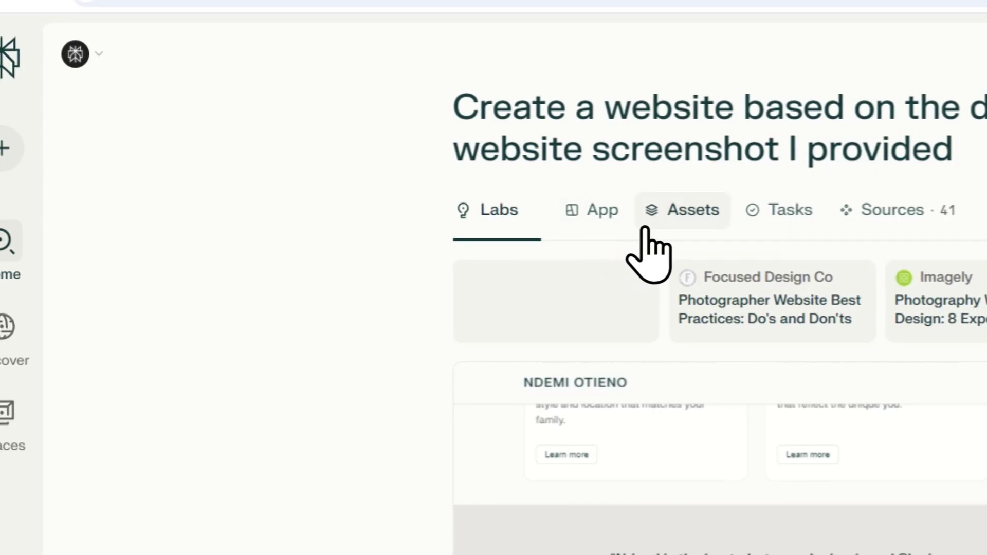
- Show the project's generated code files in the Assets tab to download ndemi-photography-website.zip
{"action": "left_click", "coordinate": [647, 227]}
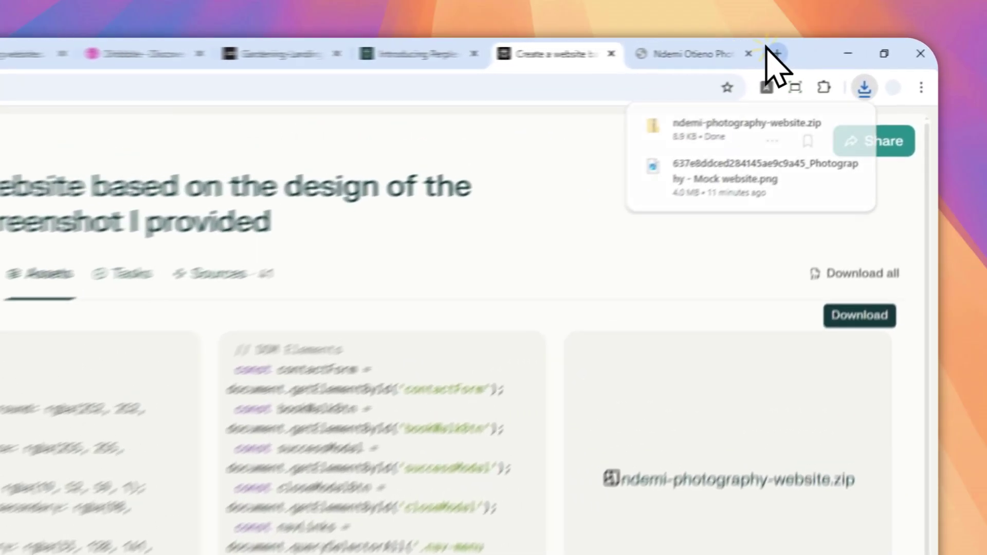
- Open Netlify in a new tab, then search 'cloudflare pages' and open the Cloudflare Pages site
{"action": "left_click", "coordinate": [844, 46]}
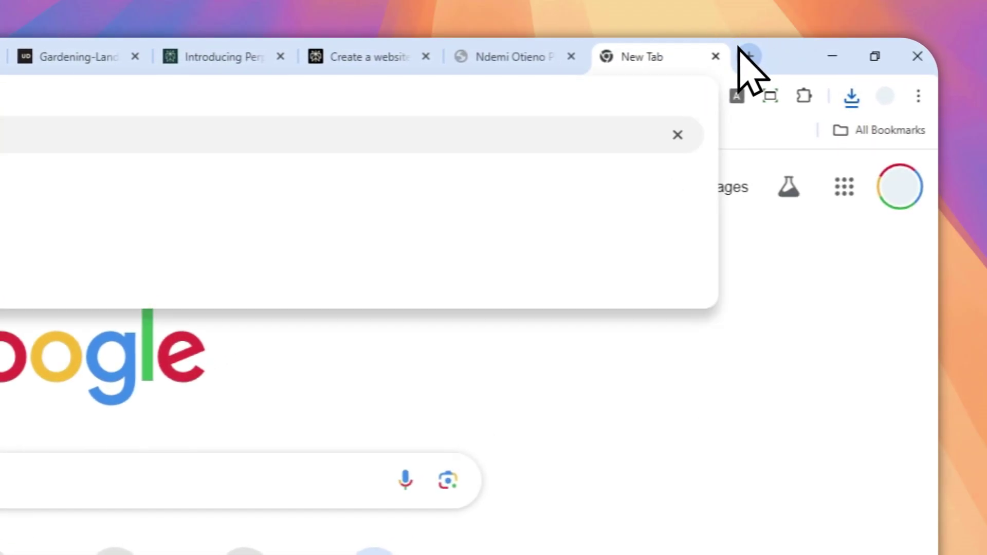
{"action": "key", "text": "Return"}
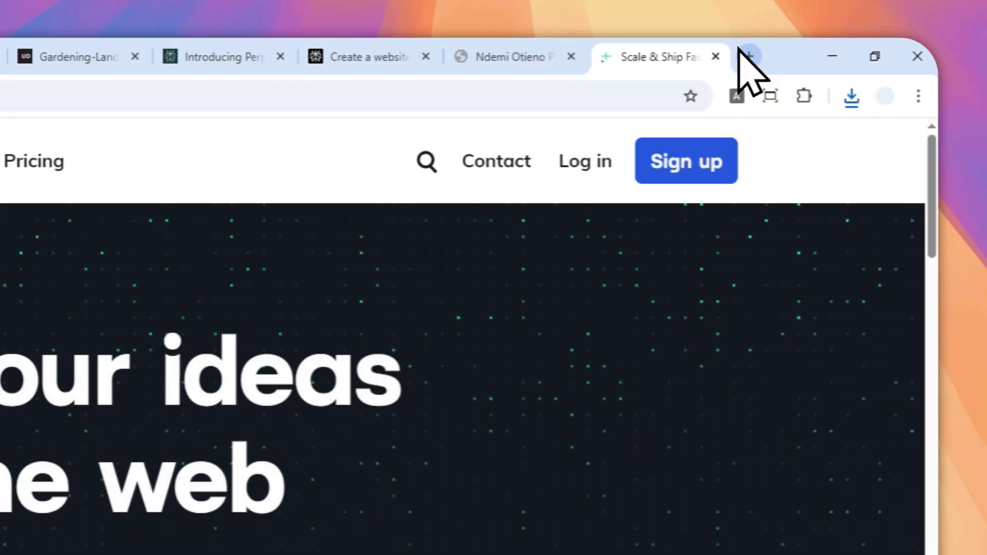
{"action": "left_click", "coordinate": [740, 49]}
{"action": "type", "text": "c"}
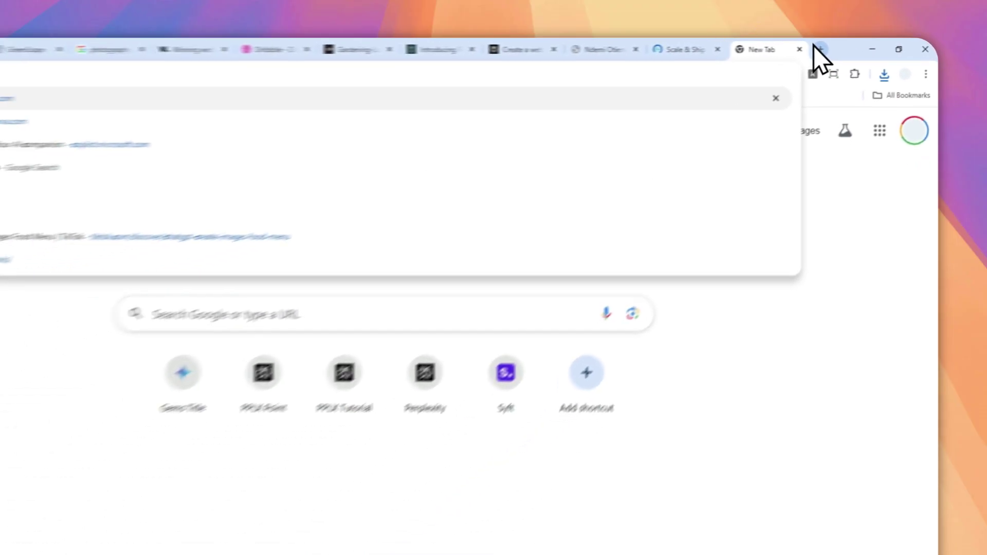
{"action": "type", "text": "loudflare pa"}
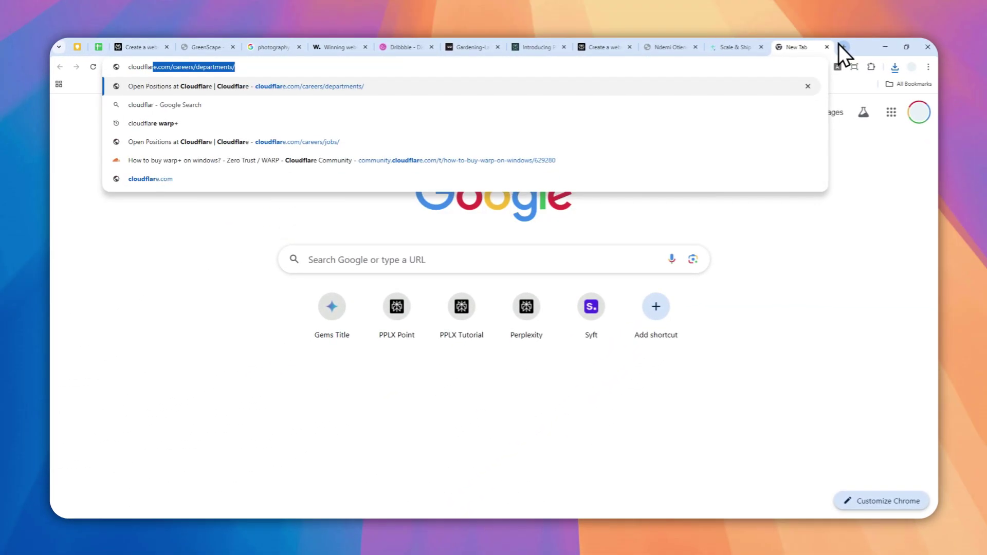
{"action": "type", "text": "ges"}
{"action": "key", "text": "Return"}
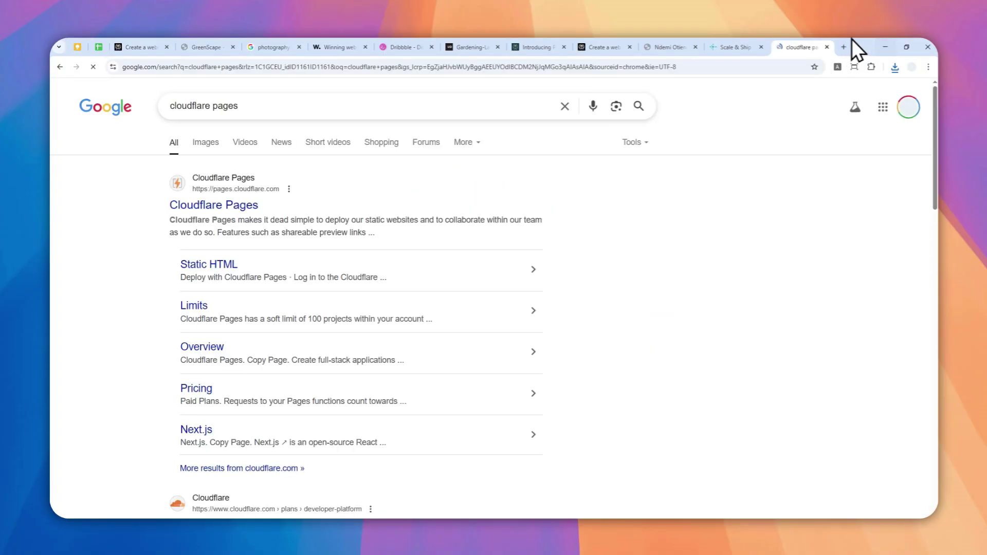
{"action": "left_click", "coordinate": [276, 203]}
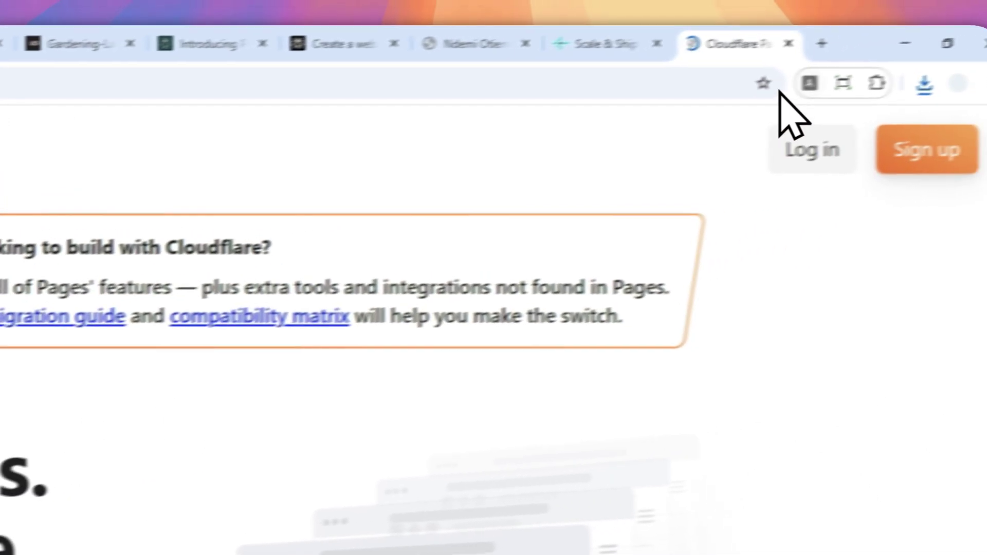
- Search 'vercel' in another new tab, then switch back through Cloudflare Pages to Netlify
{"action": "left_click", "coordinate": [821, 44]}
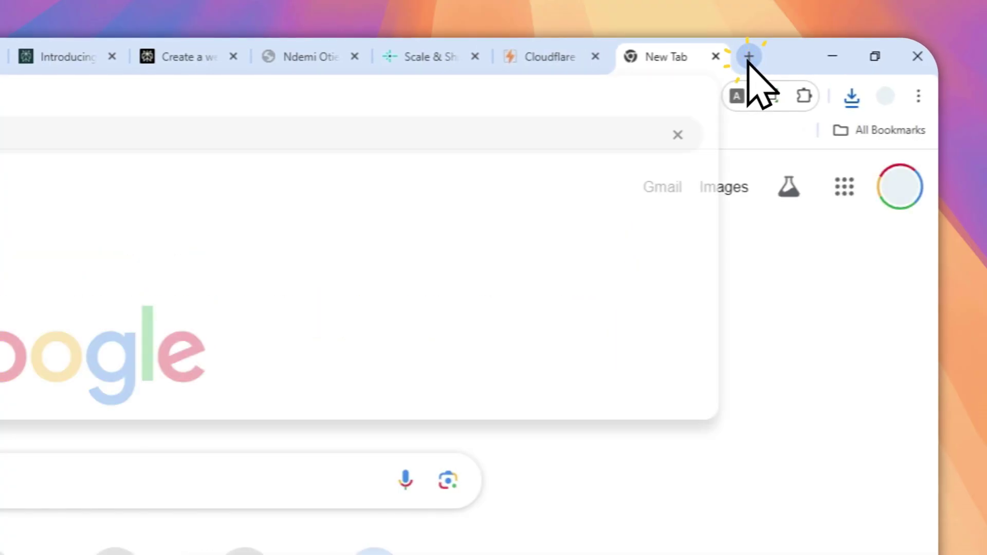
{"action": "type", "text": "vercel"}
{"action": "key", "text": "Return"}
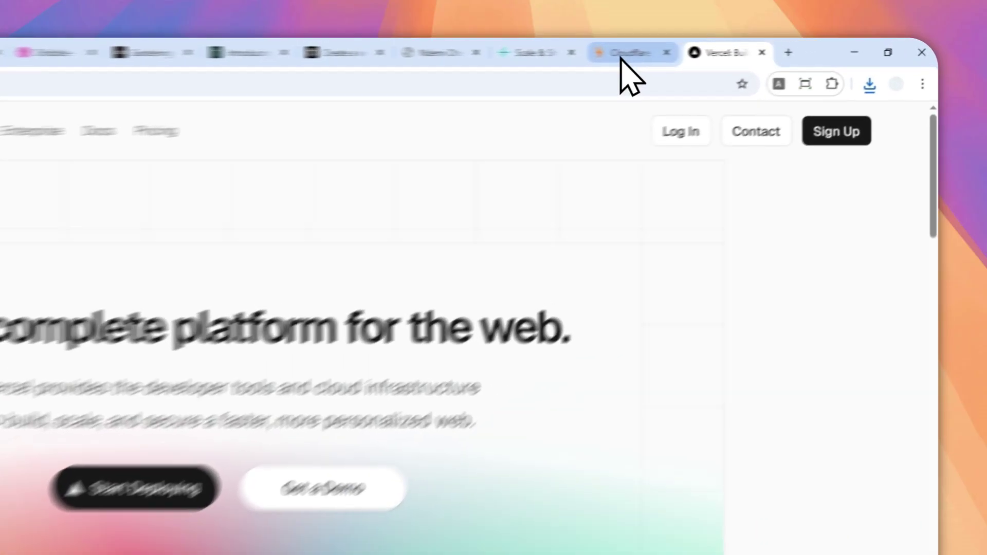
{"action": "left_click", "coordinate": [743, 47]}
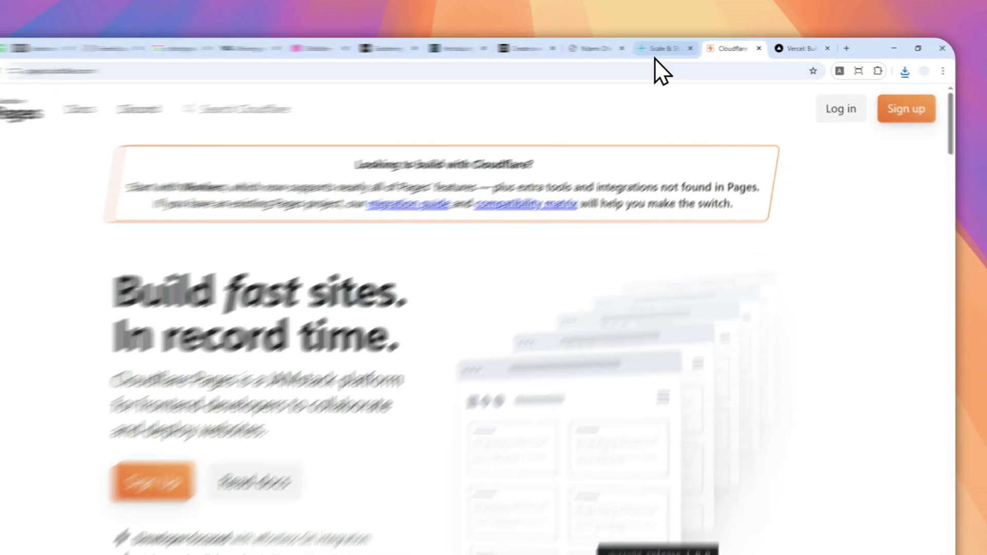
{"action": "left_click", "coordinate": [679, 47]}
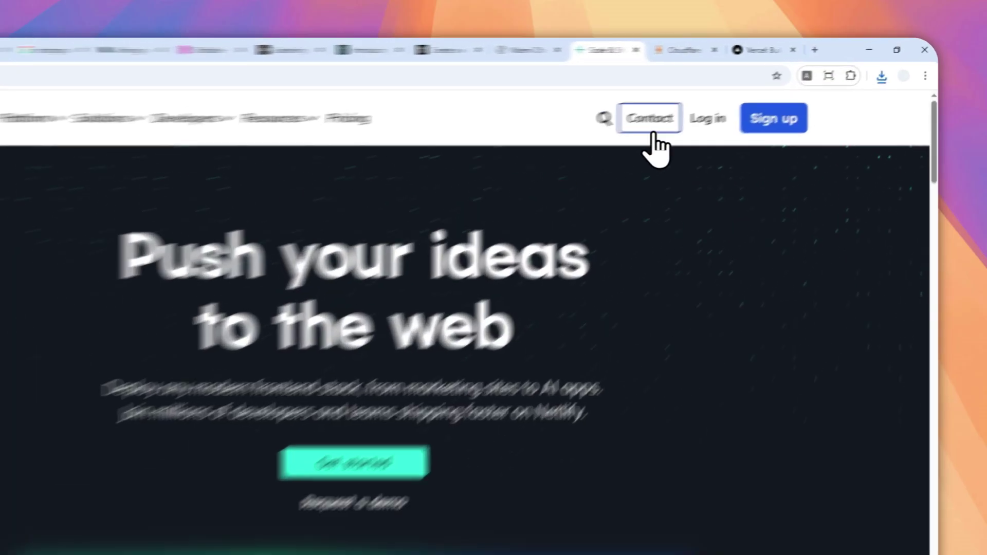
- Log in to Netlify and choose Add new project > Deploy manually
{"action": "left_click", "coordinate": [760, 98]}
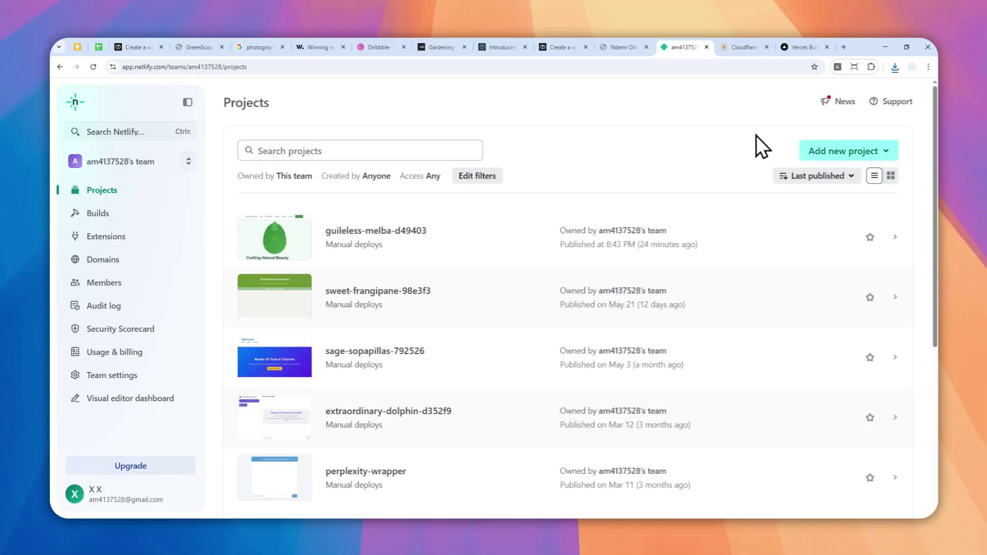
{"action": "left_click", "coordinate": [790, 151]}
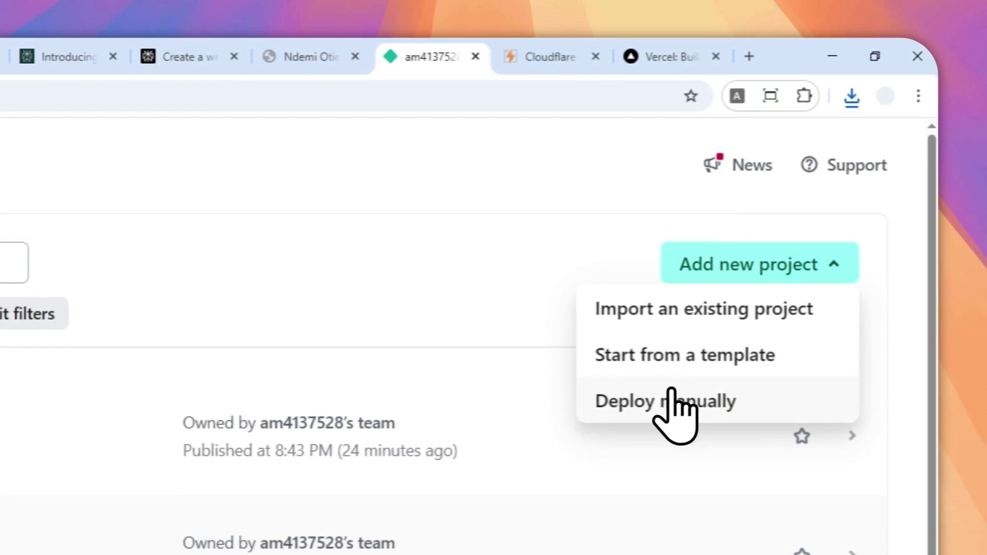
{"action": "left_click", "coordinate": [663, 400]}
- Drop the photography website zip from recent downloads onto Netlify and open the live production site
{"action": "left_click", "coordinate": [851, 95]}
{"action": "left_click_drag", "start_coordinate": [730, 177], "coordinate": [143, 382]}
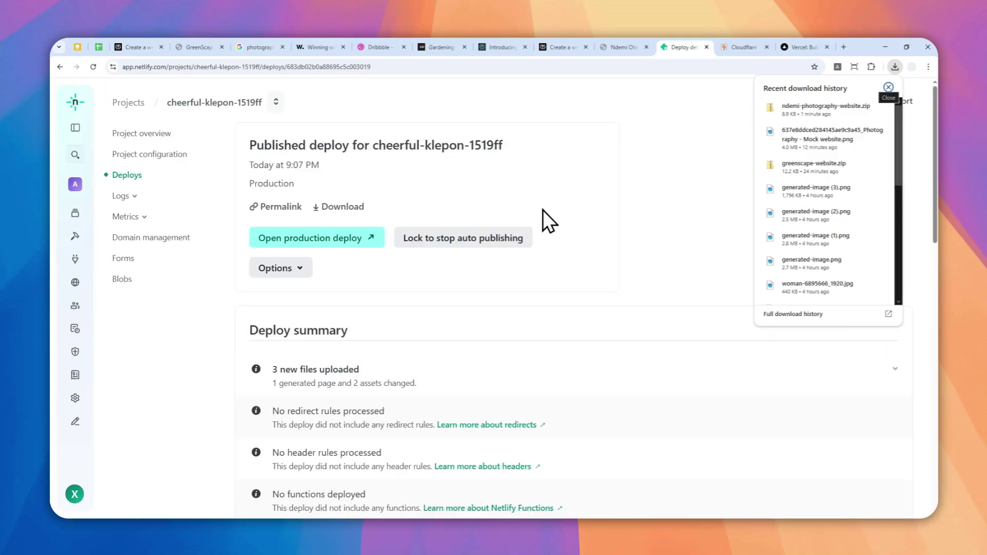
{"action": "left_click", "coordinate": [320, 240]}
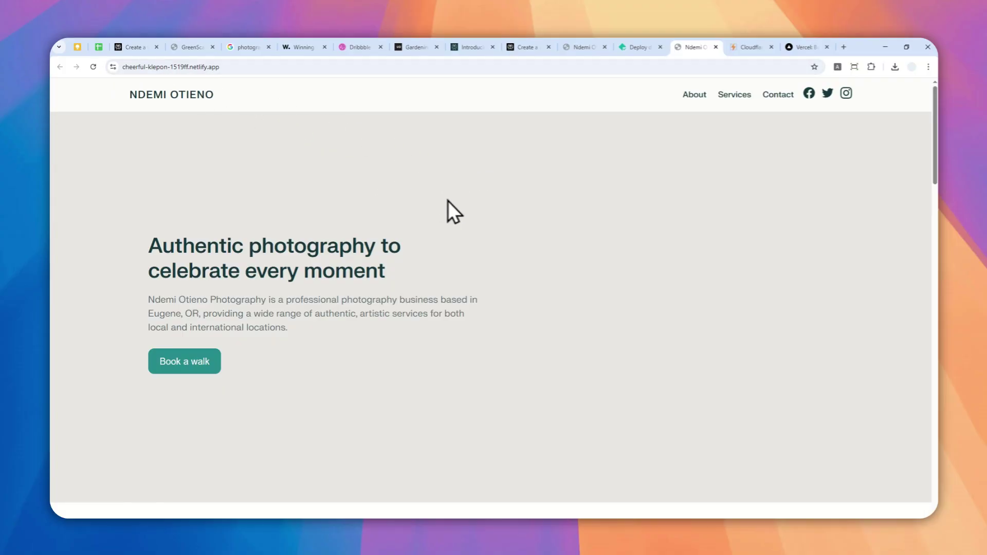
{"action": "scroll", "coordinate": [592, 224], "scroll_direction": "down", "scroll_amount": 6}
{"action": "scroll", "coordinate": [623, 216], "scroll_direction": "down", "scroll_amount": 5}
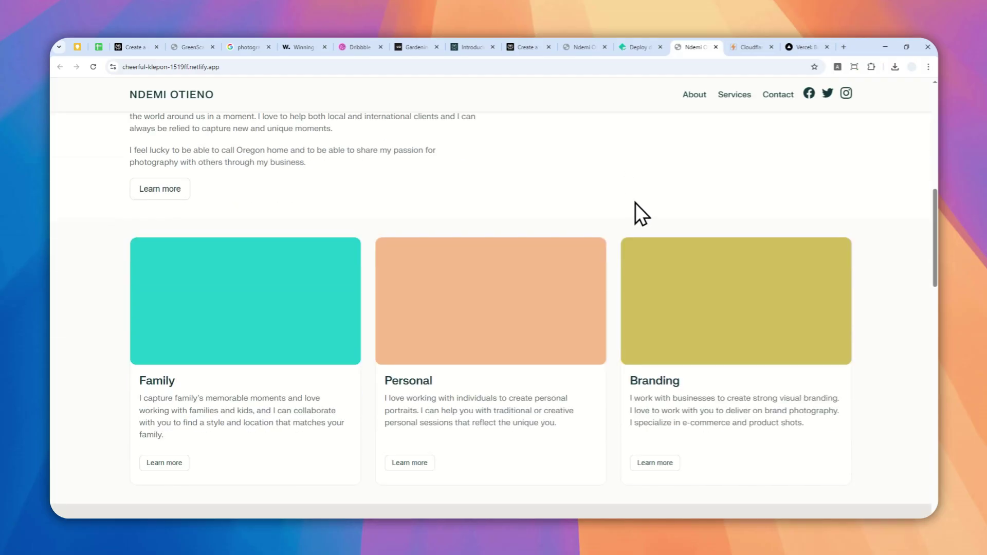
{"action": "scroll", "coordinate": [612, 223], "scroll_direction": "down", "scroll_amount": 3}
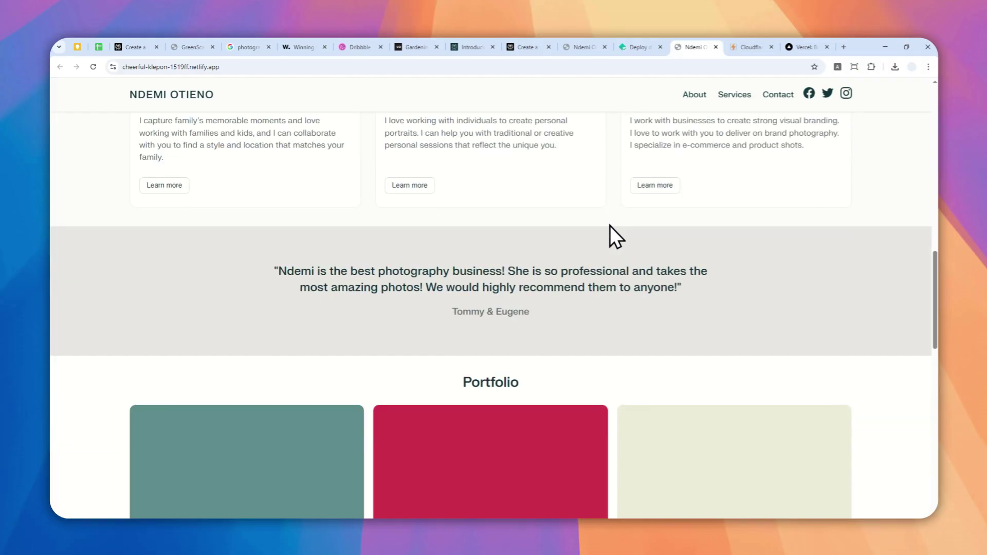
{"action": "scroll", "coordinate": [611, 226], "scroll_direction": "down", "scroll_amount": 10}
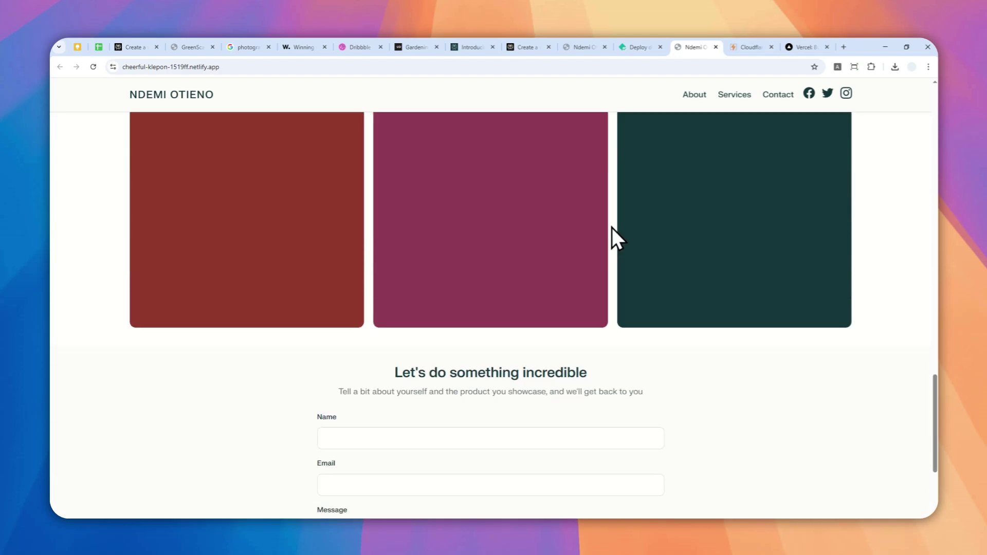
{"action": "scroll", "coordinate": [612, 228], "scroll_direction": "down", "scroll_amount": 3}
{"action": "scroll", "coordinate": [616, 229], "scroll_direction": "up", "scroll_amount": 4}
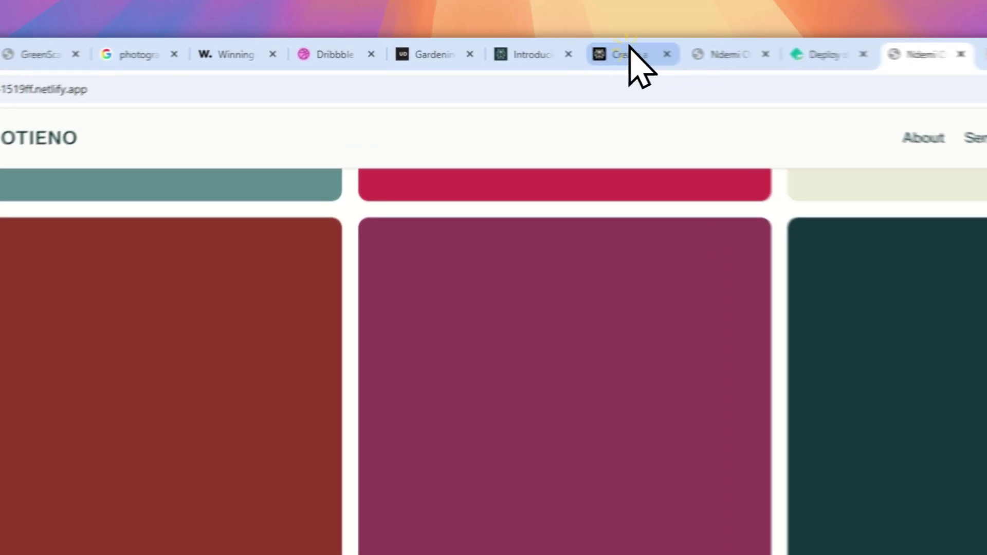
- Open the Labs output of the Perplexity website request and view the photography site preview large
{"action": "left_click", "coordinate": [540, 47]}
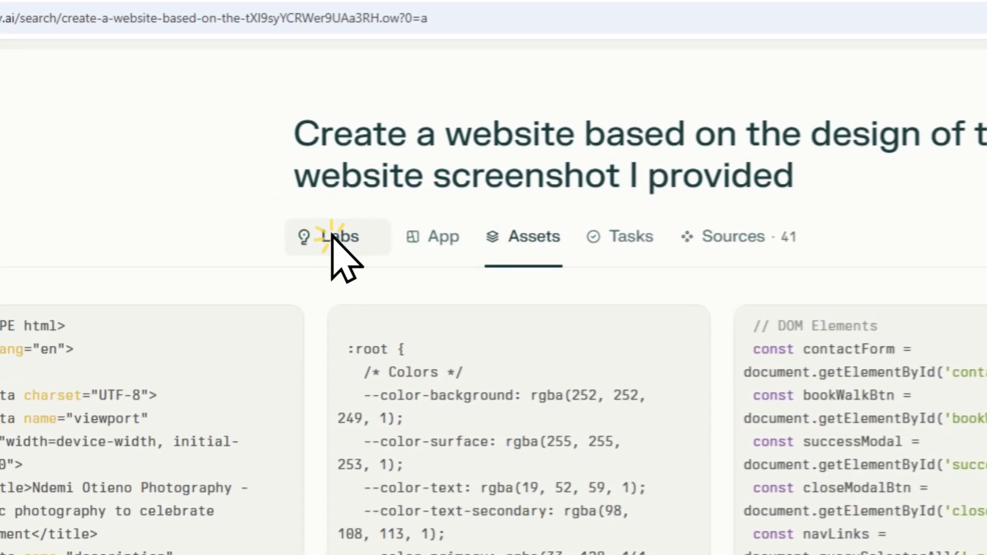
{"action": "left_click", "coordinate": [311, 263]}
{"action": "mouse_move", "coordinate": [697, 417]}
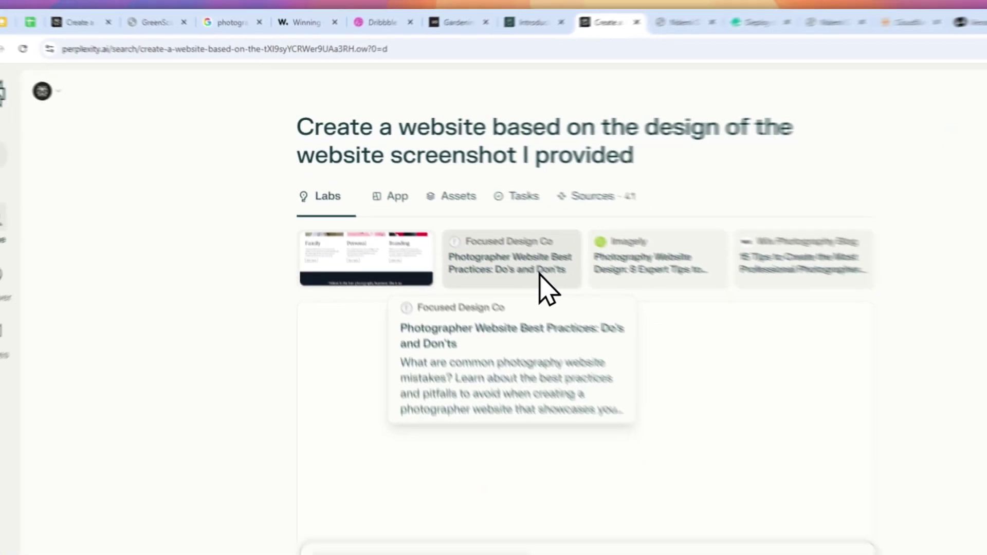
{"action": "left_click", "coordinate": [343, 275]}
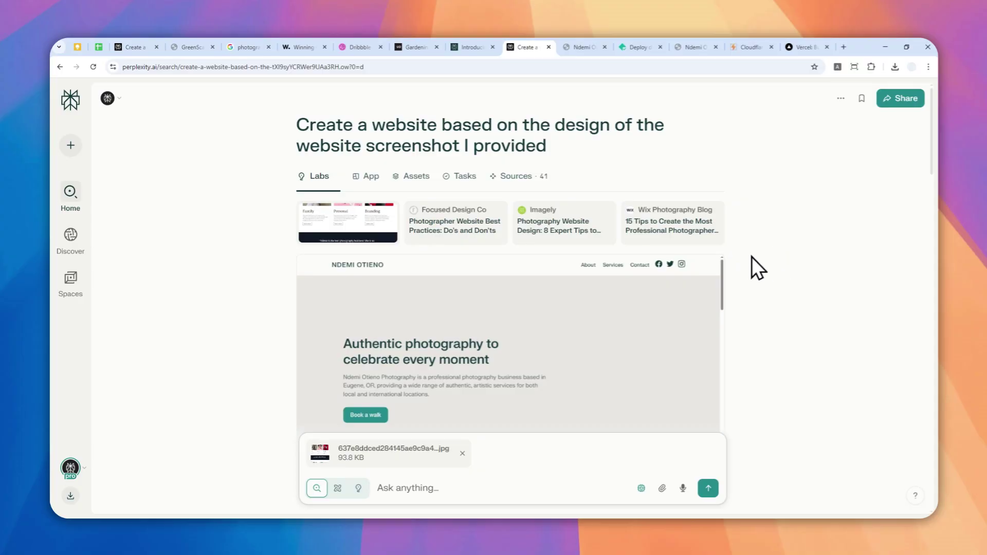
{"action": "left_click_drag", "start_coordinate": [721, 280], "coordinate": [687, 311]}
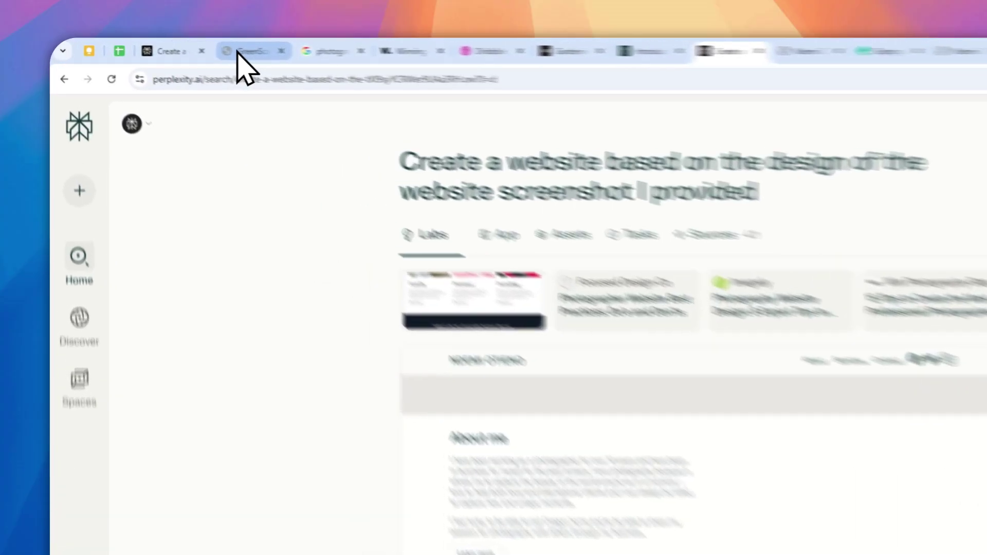
- Switch to the GreenScape landscaping site and scroll through its 'Crafting Natural Beauty' hero
{"action": "left_click", "coordinate": [187, 46]}
{"action": "scroll", "coordinate": [362, 250], "scroll_direction": "down", "scroll_amount": 5}
{"action": "scroll", "coordinate": [362, 252], "scroll_direction": "down", "scroll_amount": 3}
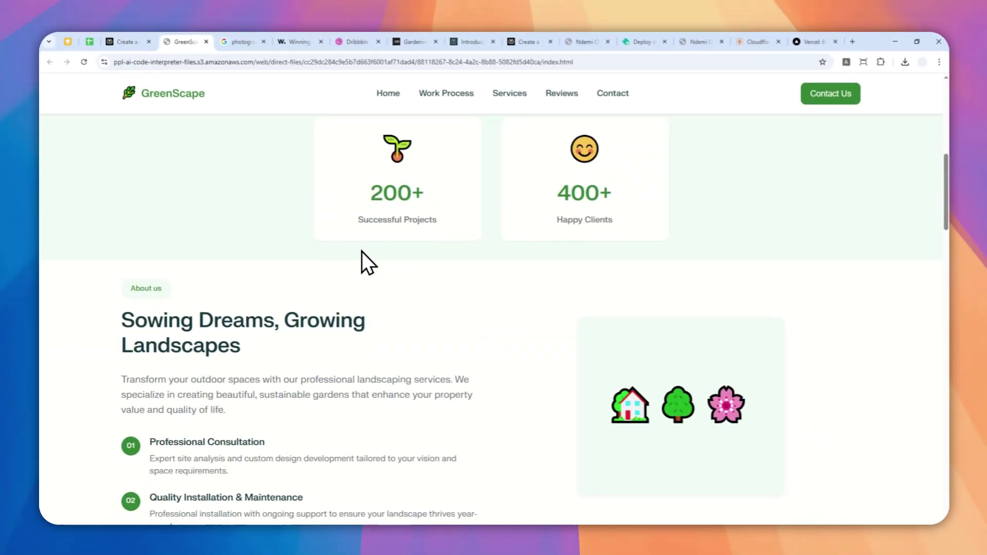
{"action": "scroll", "coordinate": [338, 273], "scroll_direction": "up", "scroll_amount": 5}
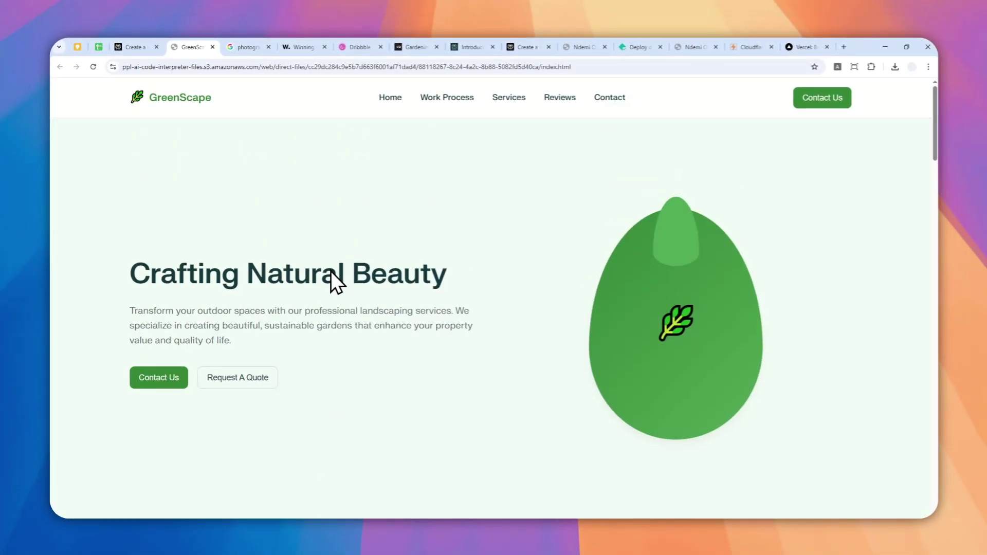